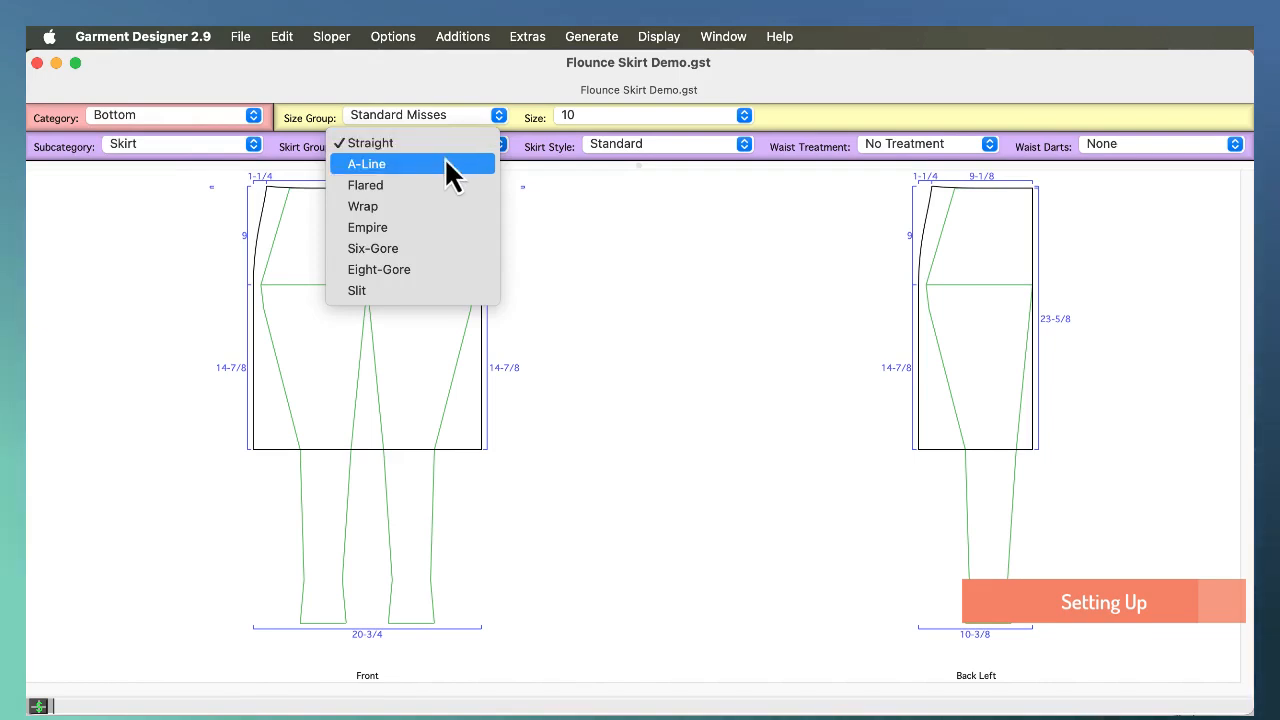
Set the skirt group to A-Line and include the right back piece so both back halves are joined
left_click(441, 163)
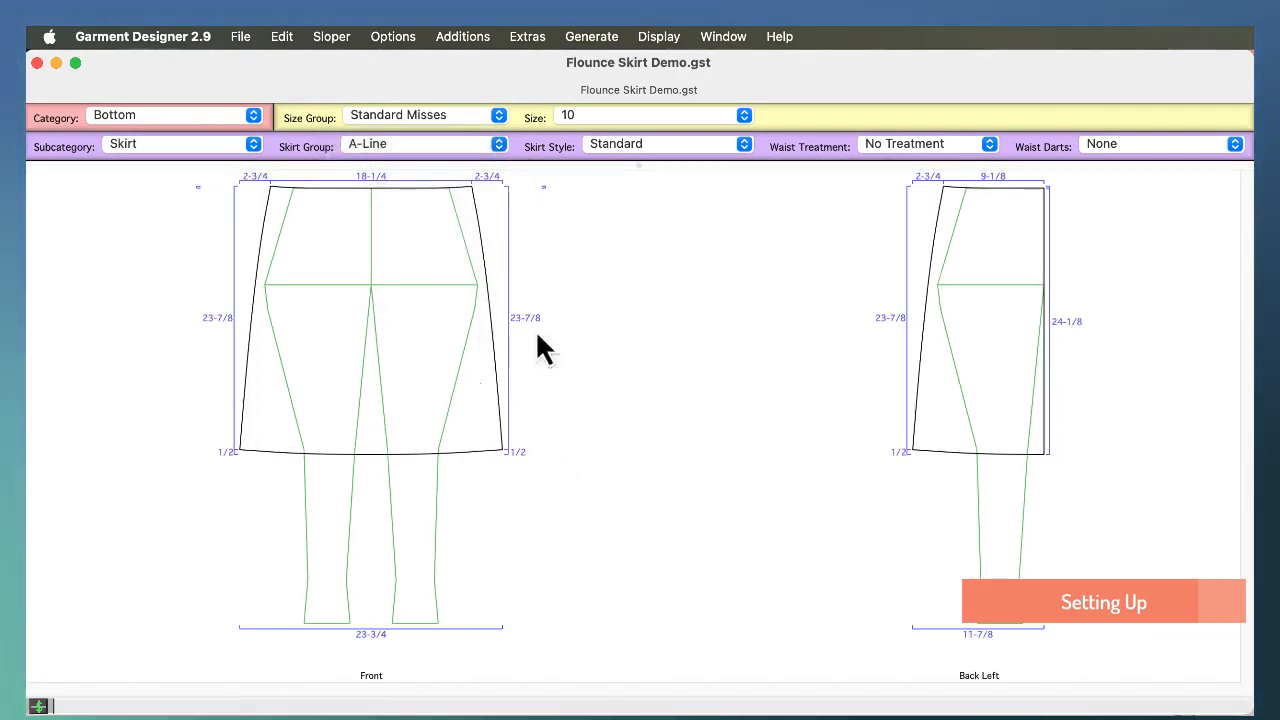
left_click(660, 36)
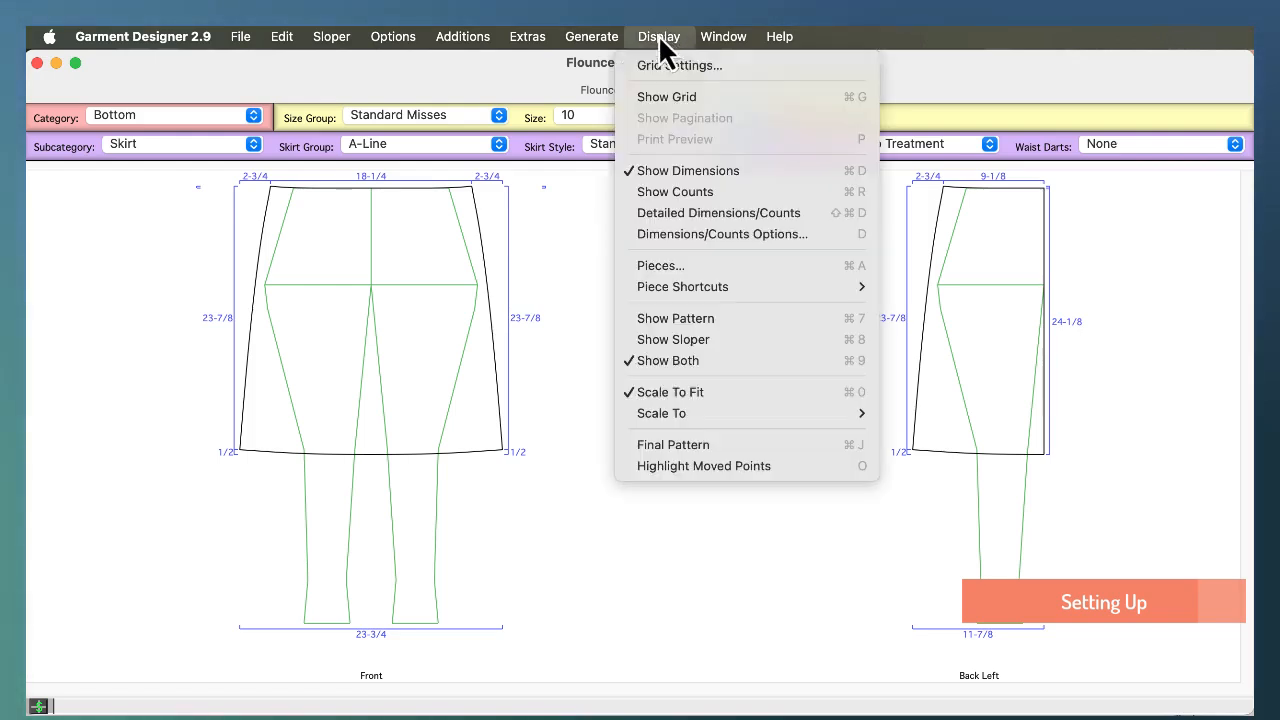
left_click(680, 268)
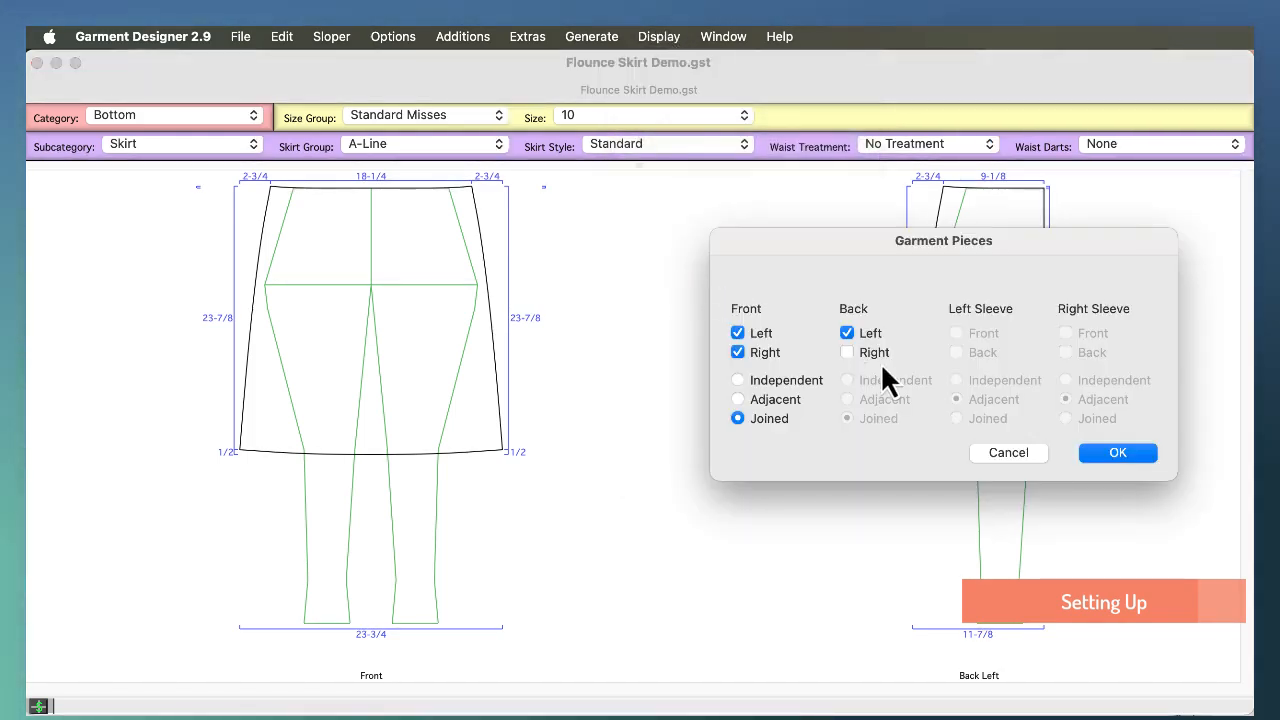
left_click(846, 354)
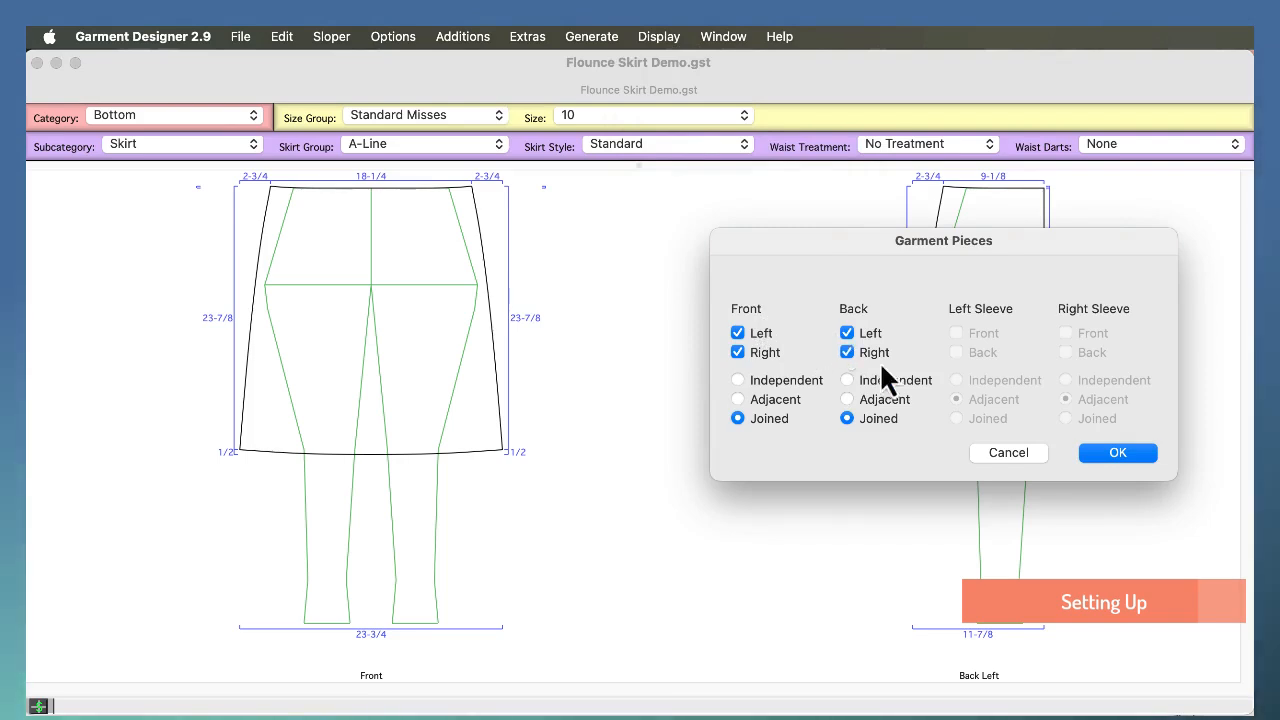
left_click(1128, 453)
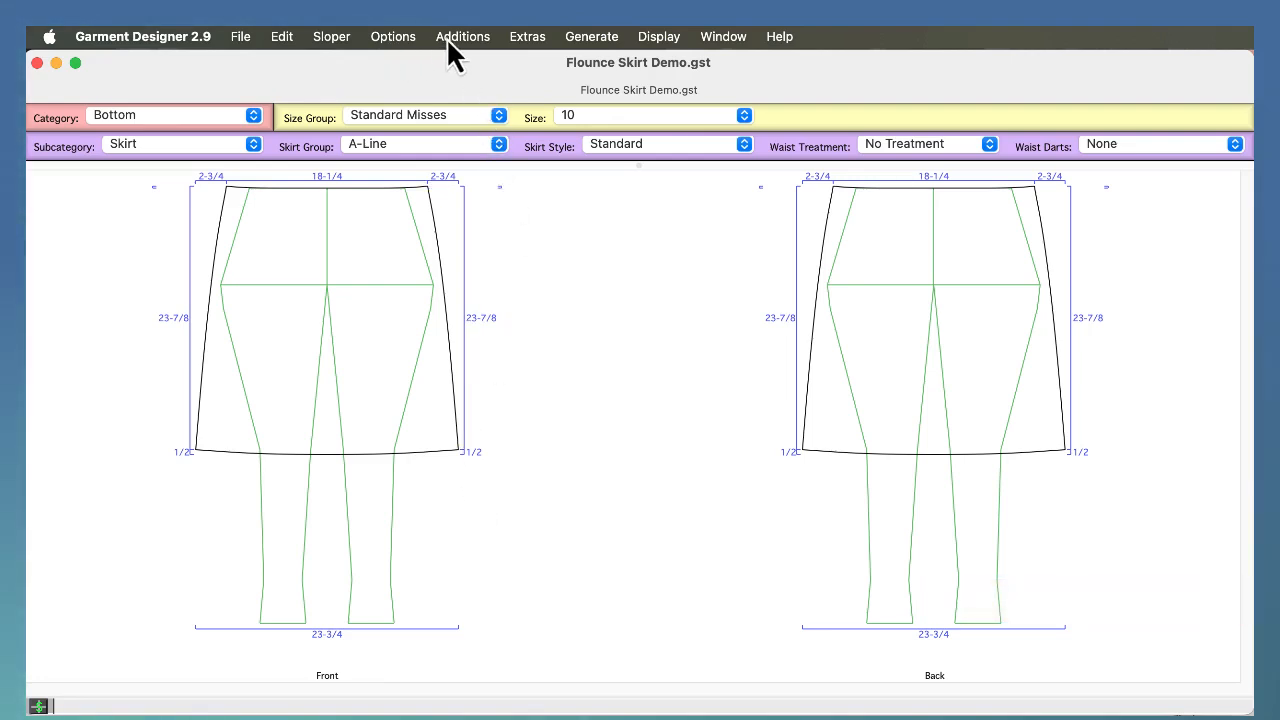
Set the bottom garment length to 20 inches
left_click(404, 39)
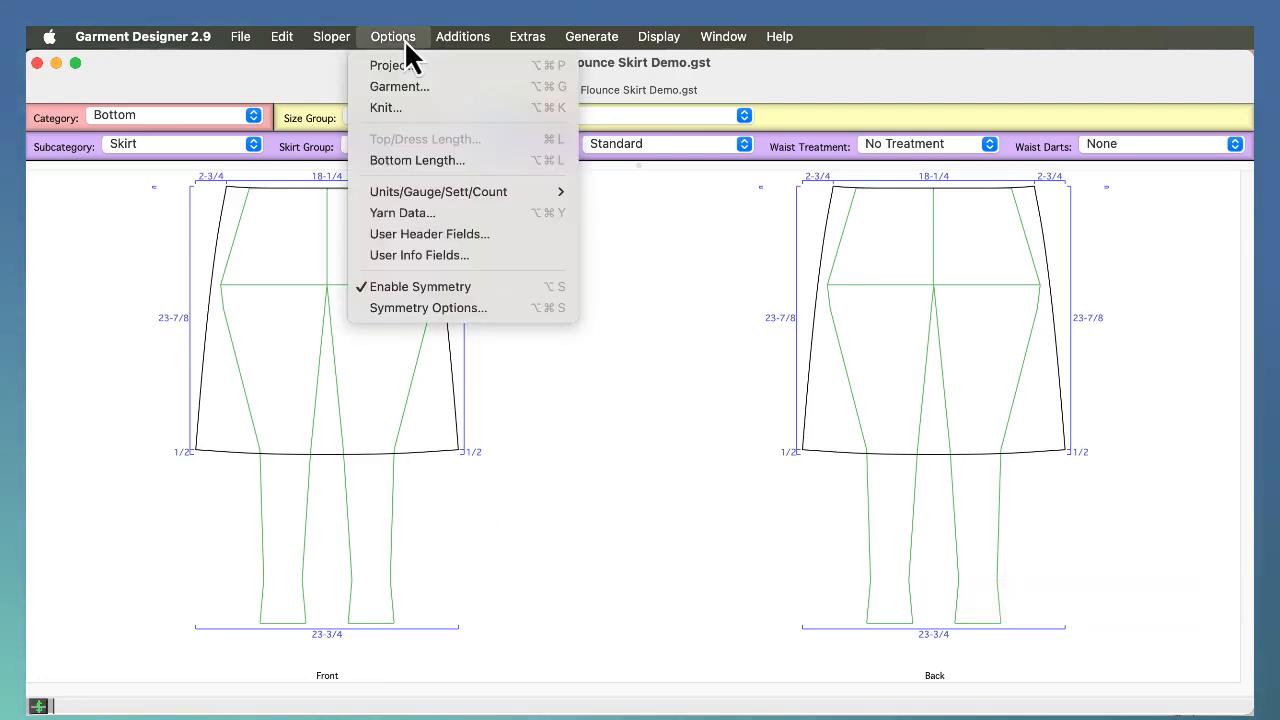
left_click(416, 162)
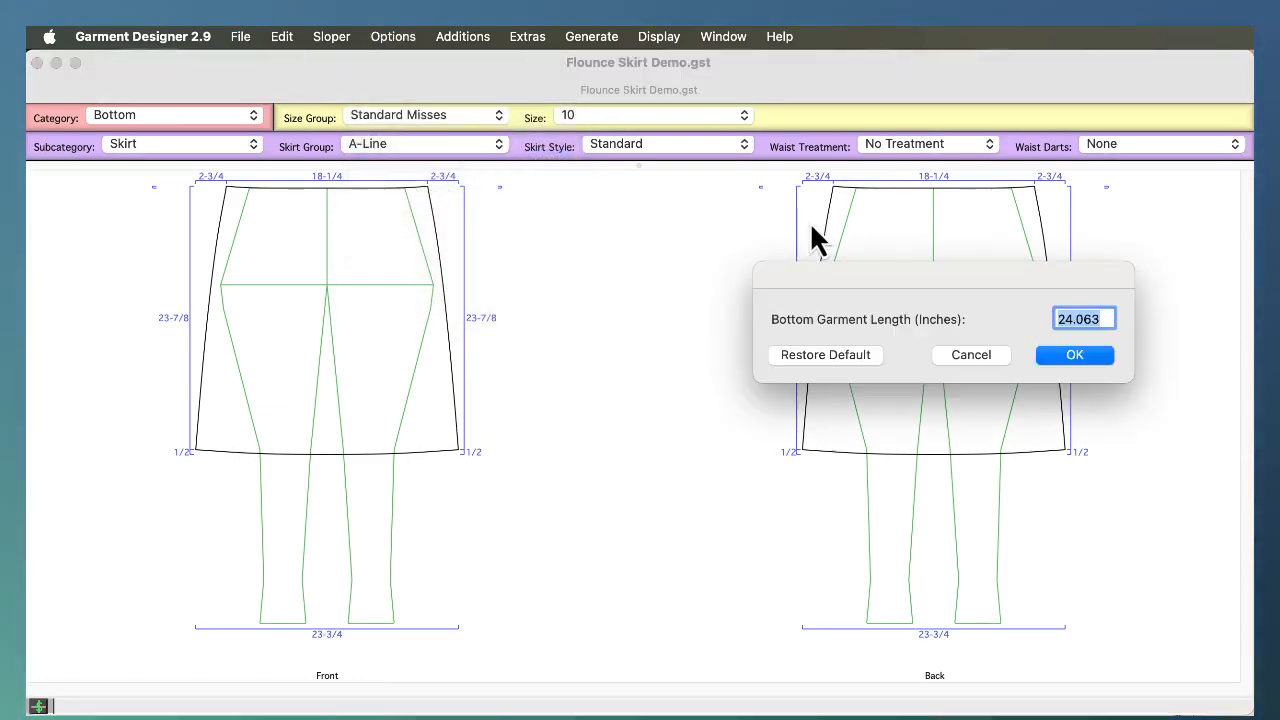
type("20")
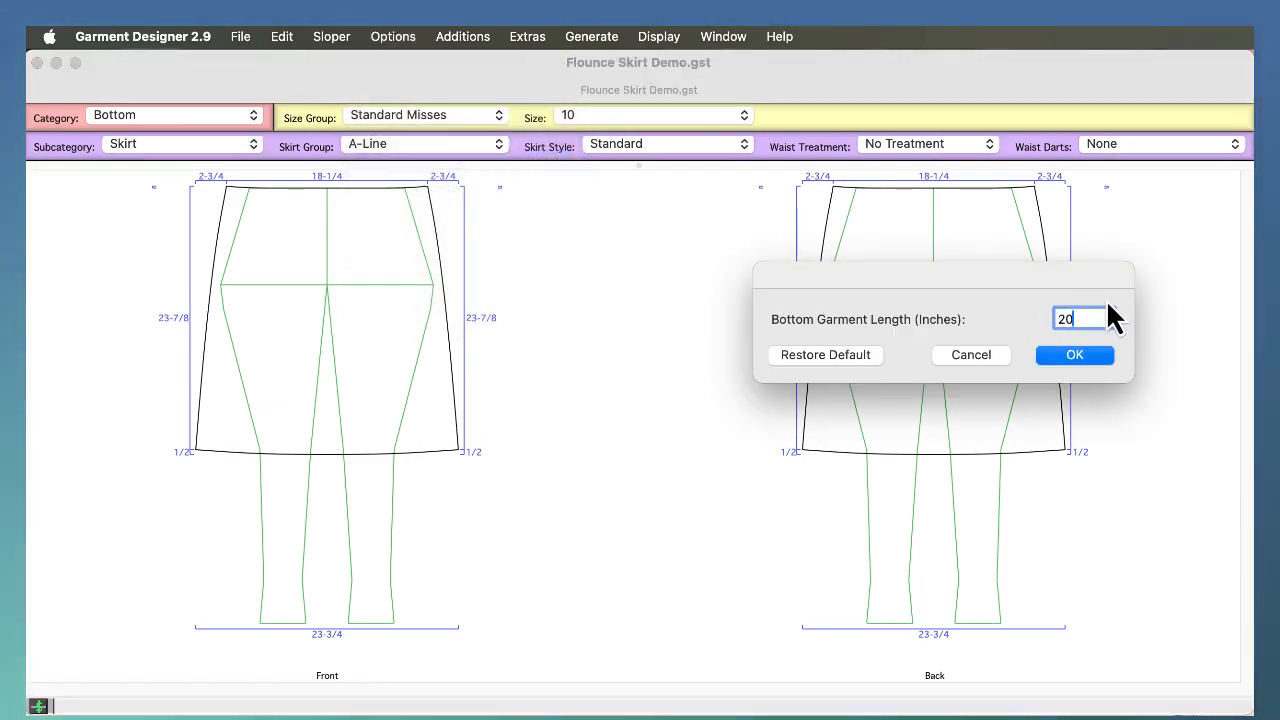
left_click(1074, 355)
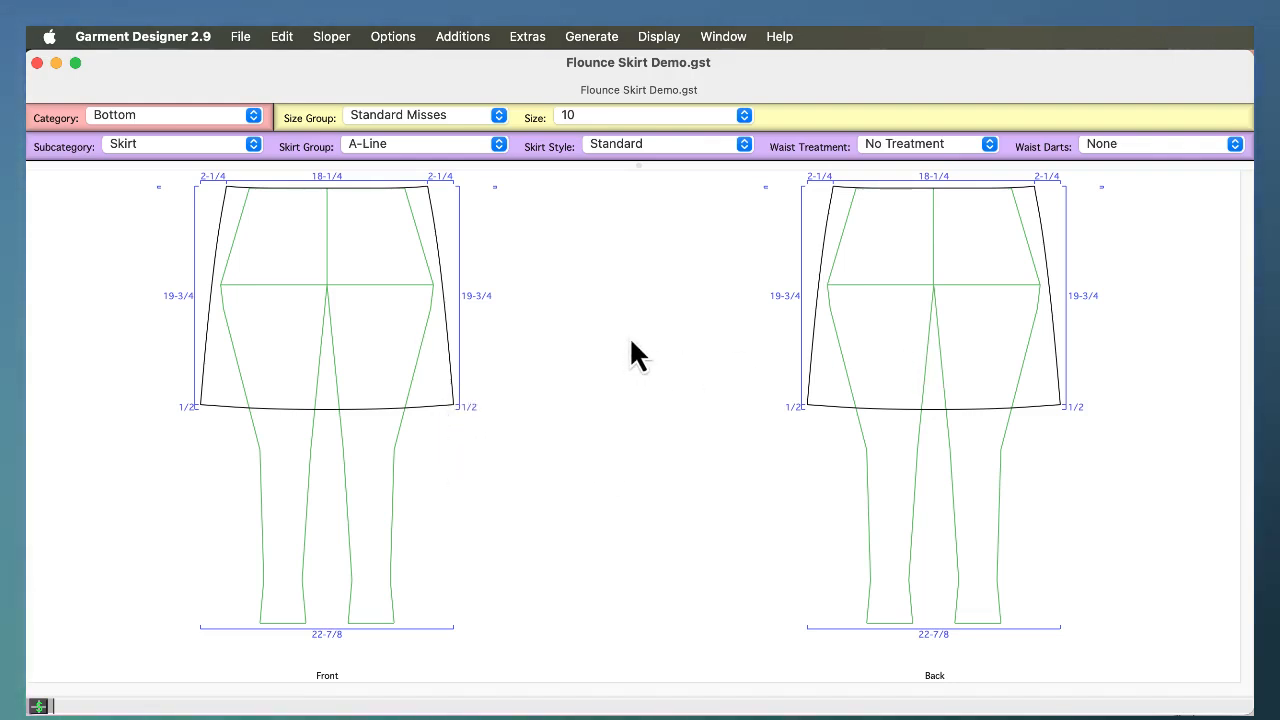
Show the grid behind the pattern and set the waist treatment to Elastic
key("super+g")
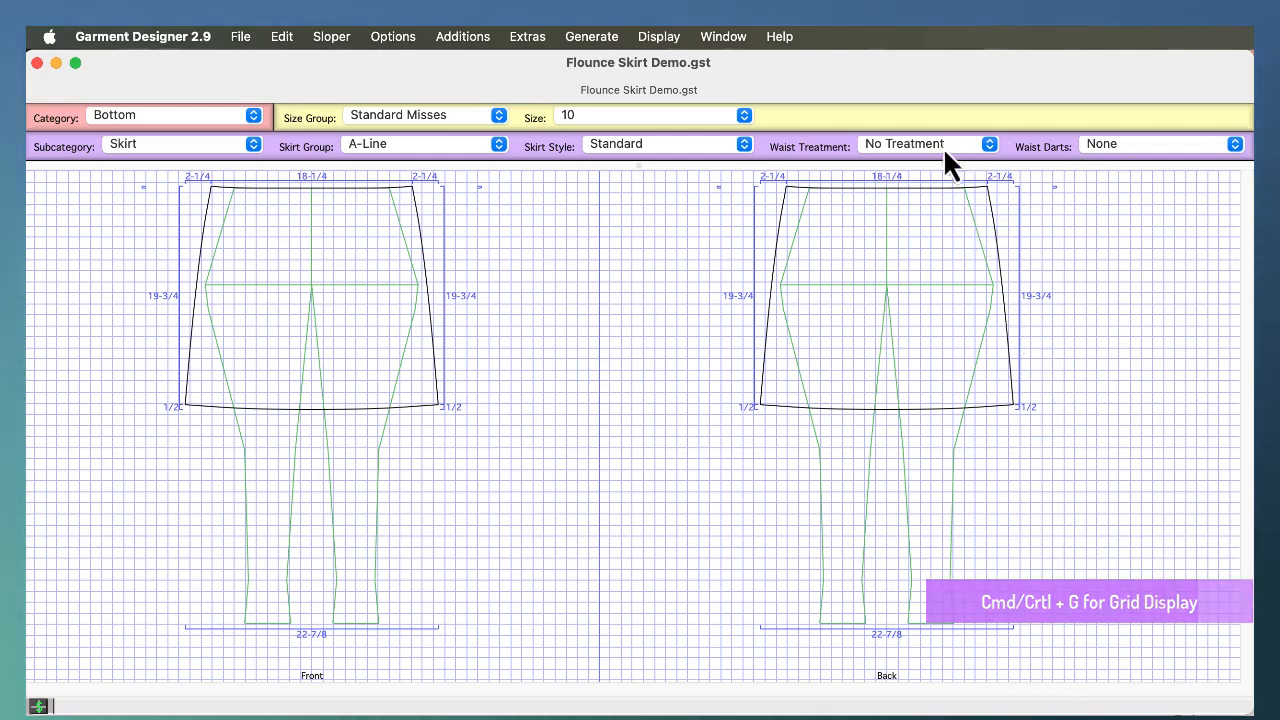
left_click(903, 142)
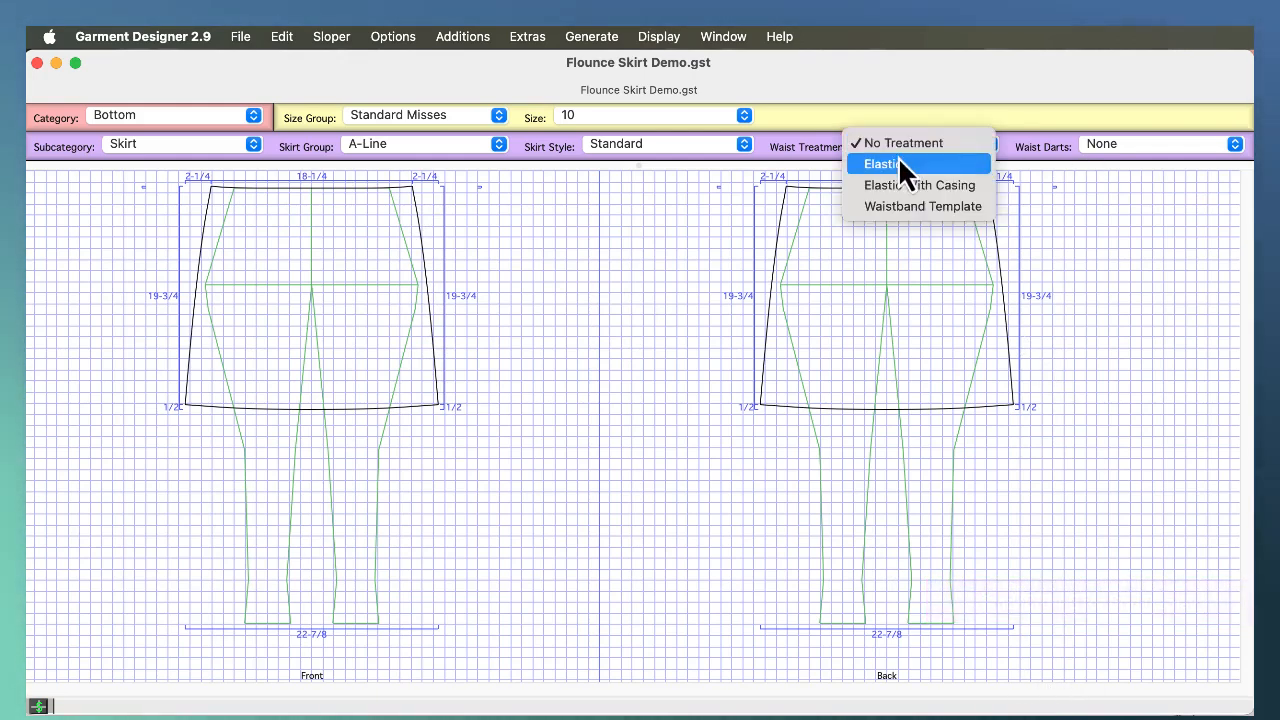
left_click(900, 165)
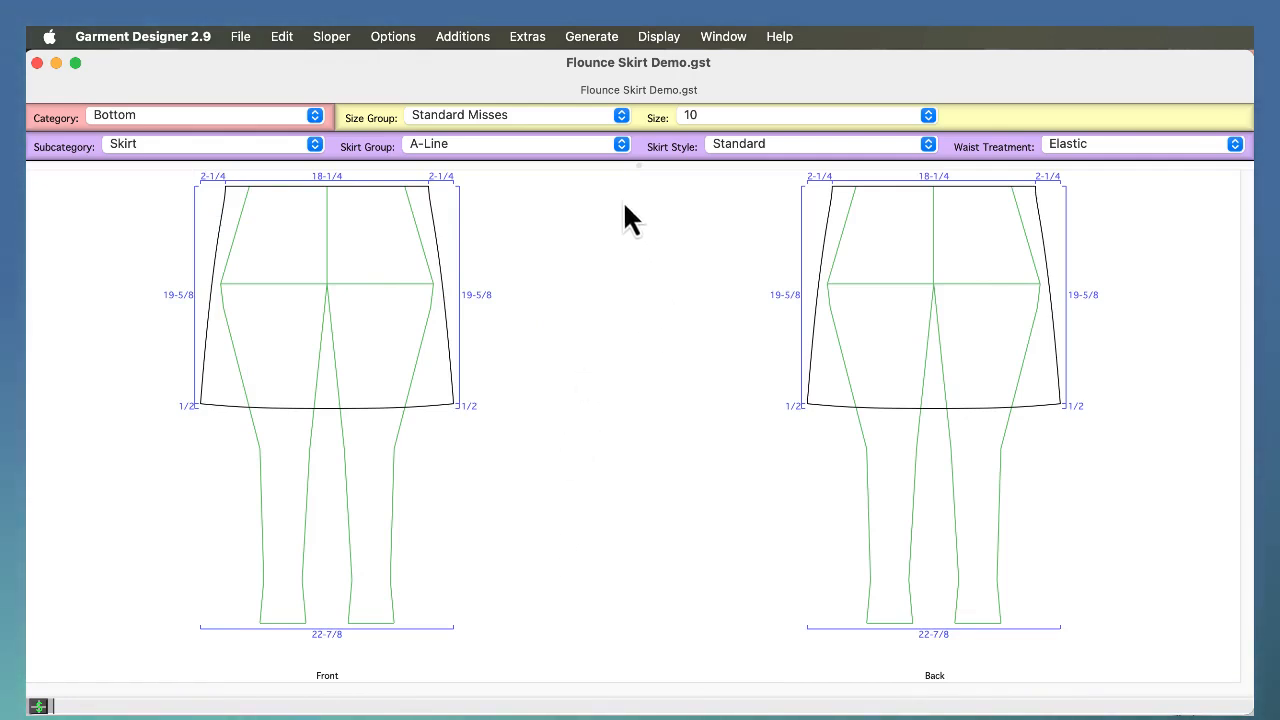
Add a bottom hem edging 4 inches wide with a 2:1 flare to form the flounces
left_click(519, 37)
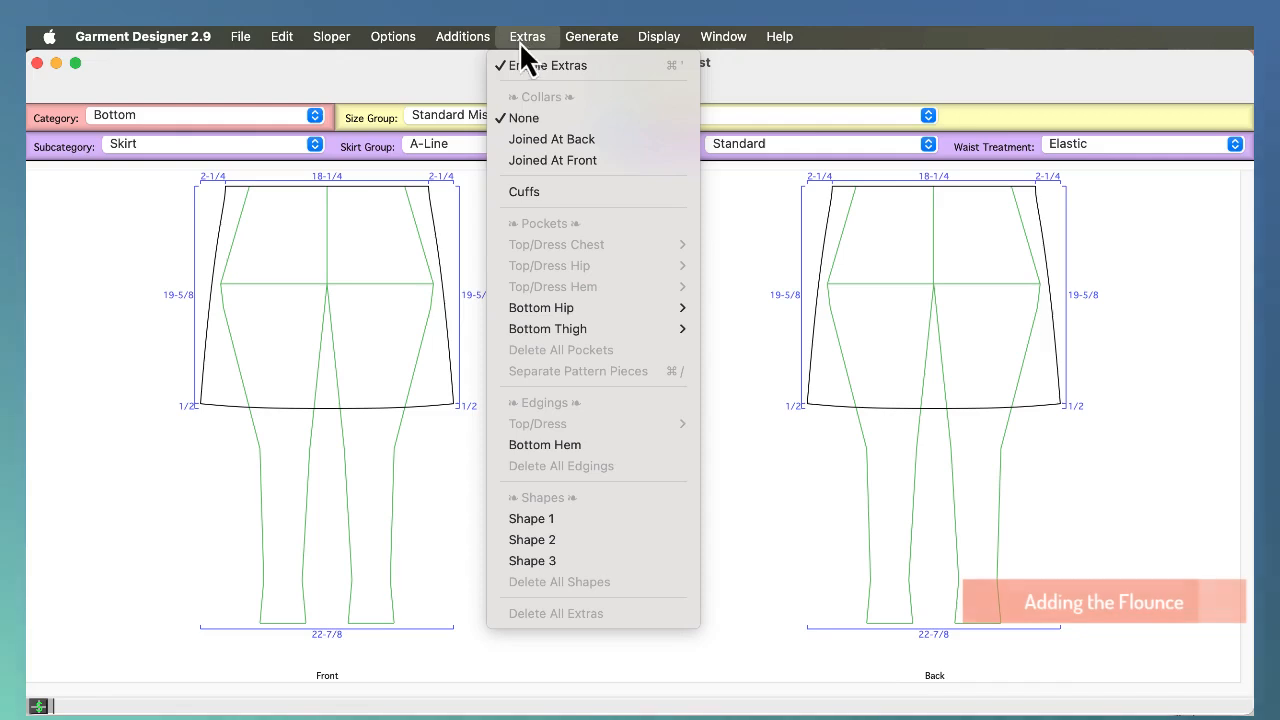
left_click(548, 444)
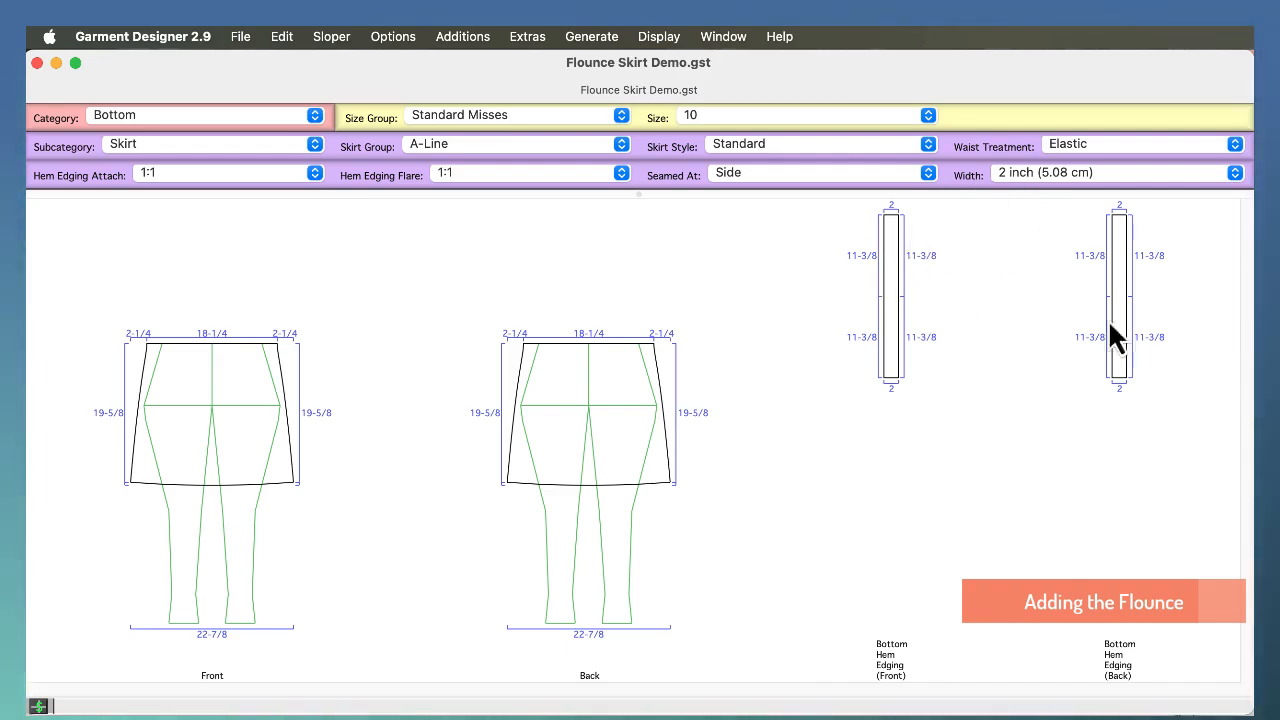
left_click(1023, 172)
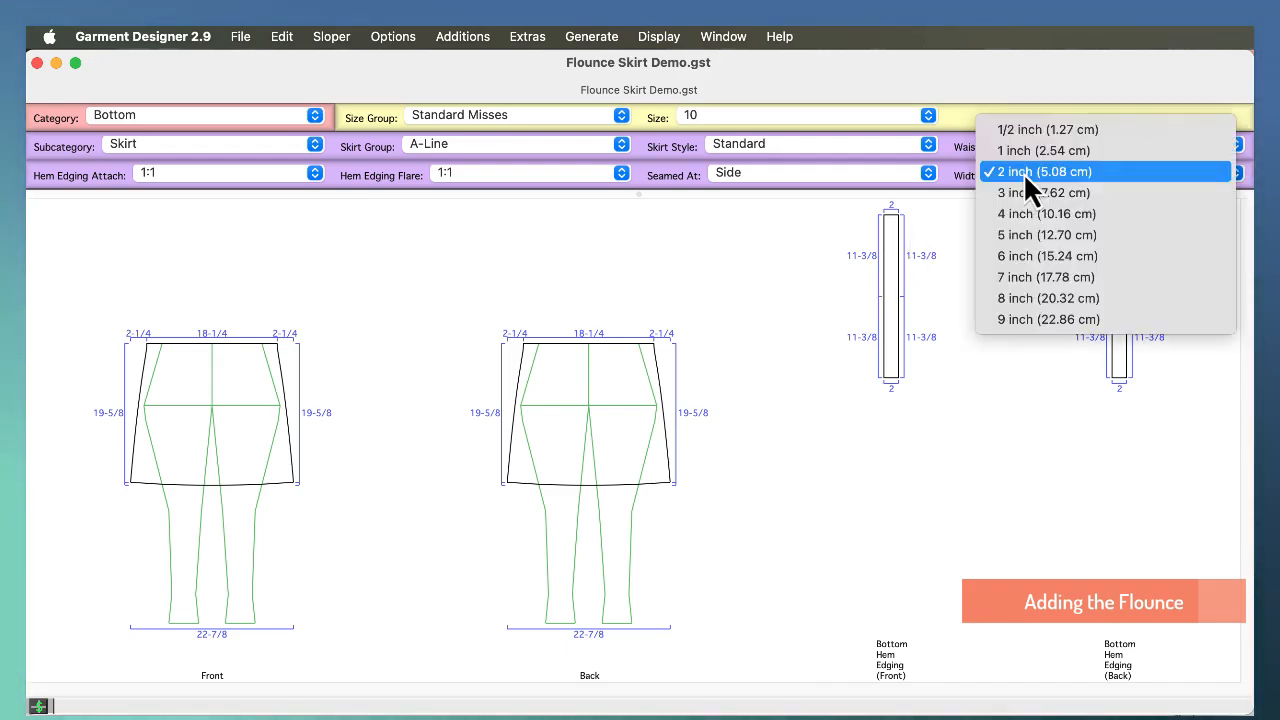
left_click(1025, 210)
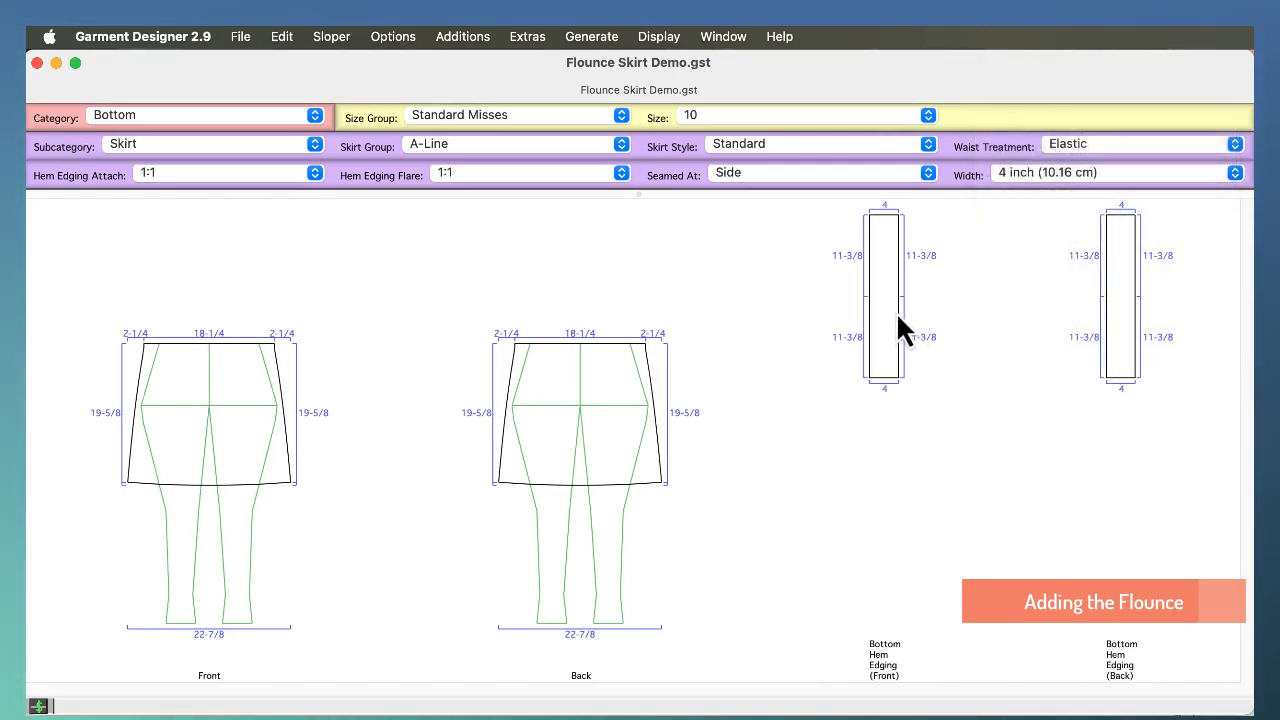
left_click(508, 173)
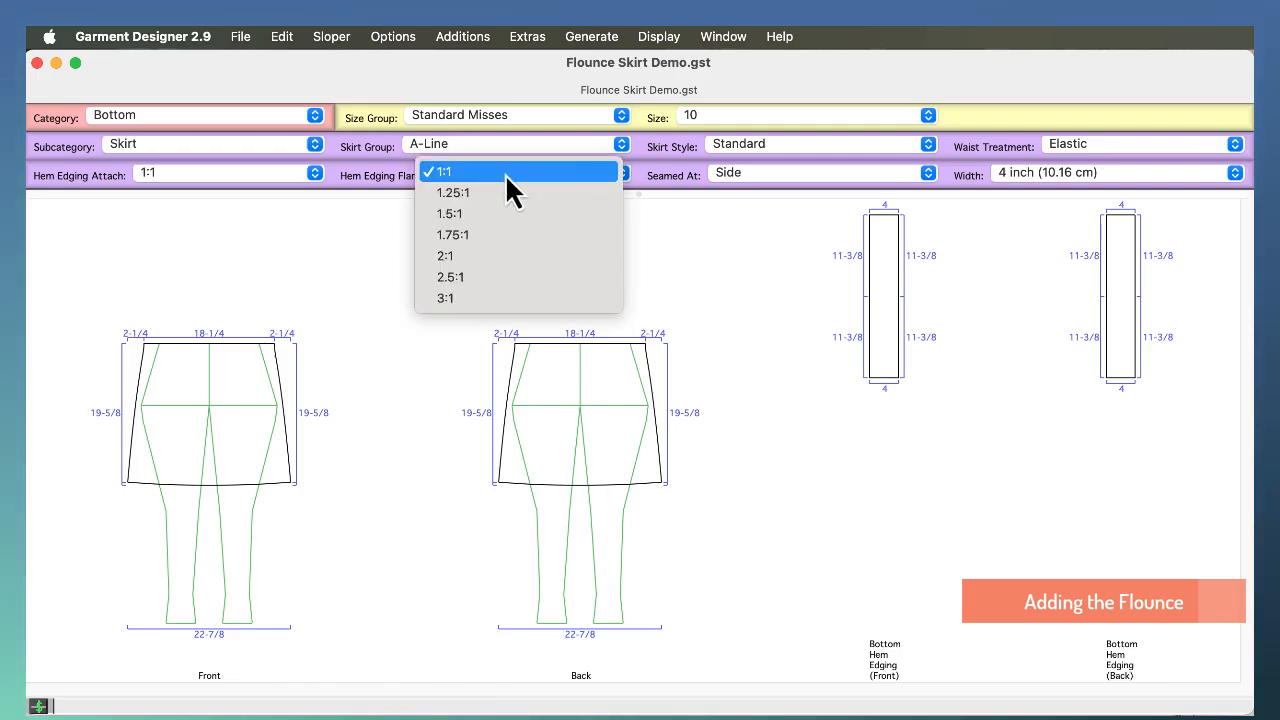
left_click(462, 255)
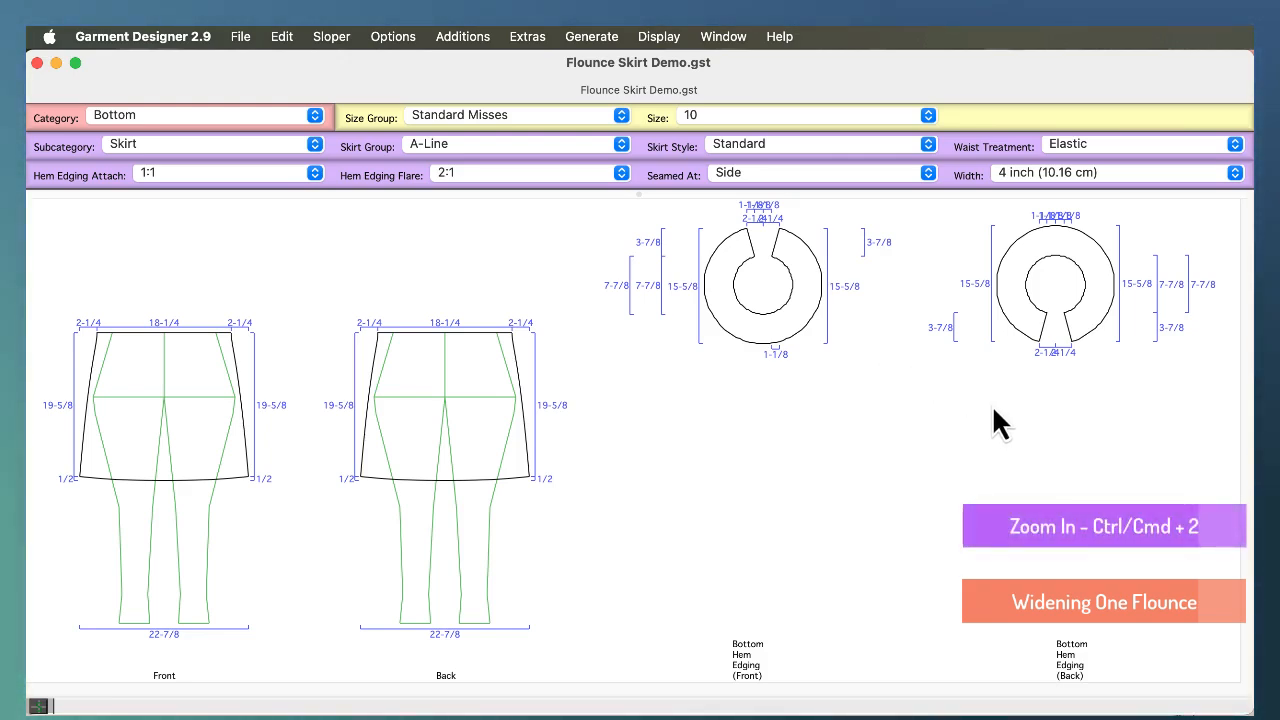
Lengthen the left opening edge of the back flounce to 5 inches by extending its outer end along the same slant
key("super+2")
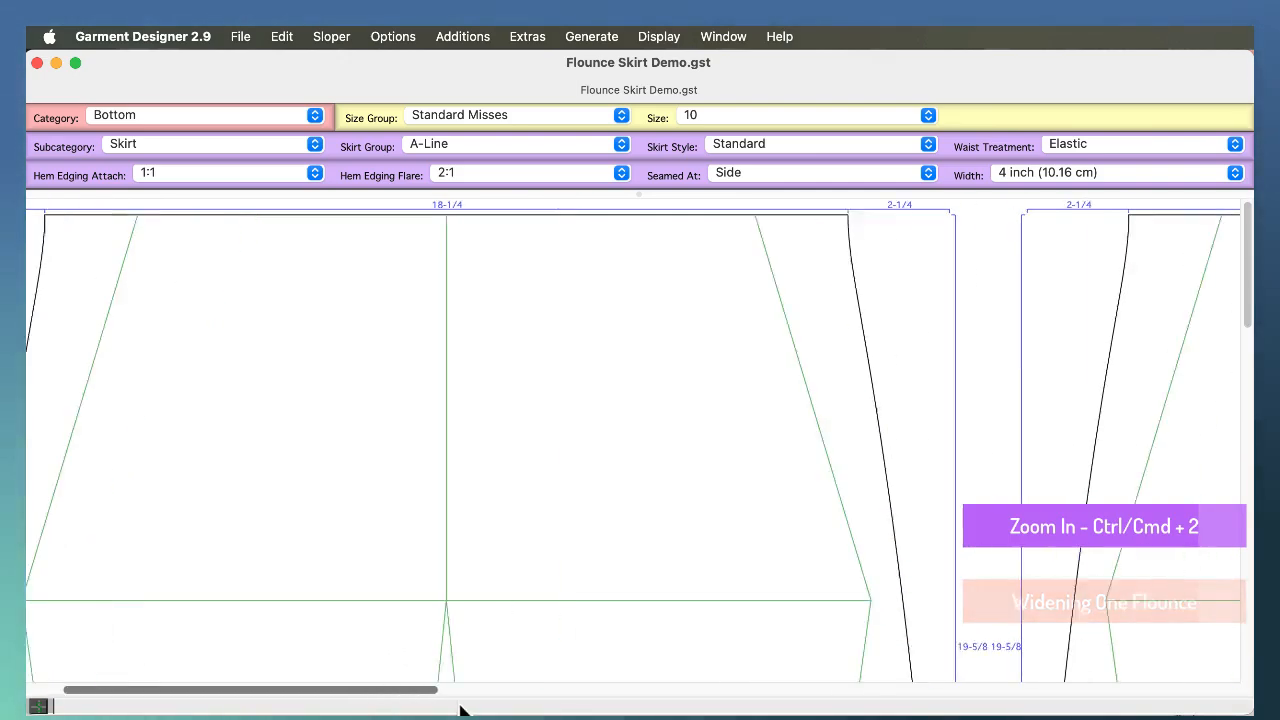
scroll(460, 690, "right", 15)
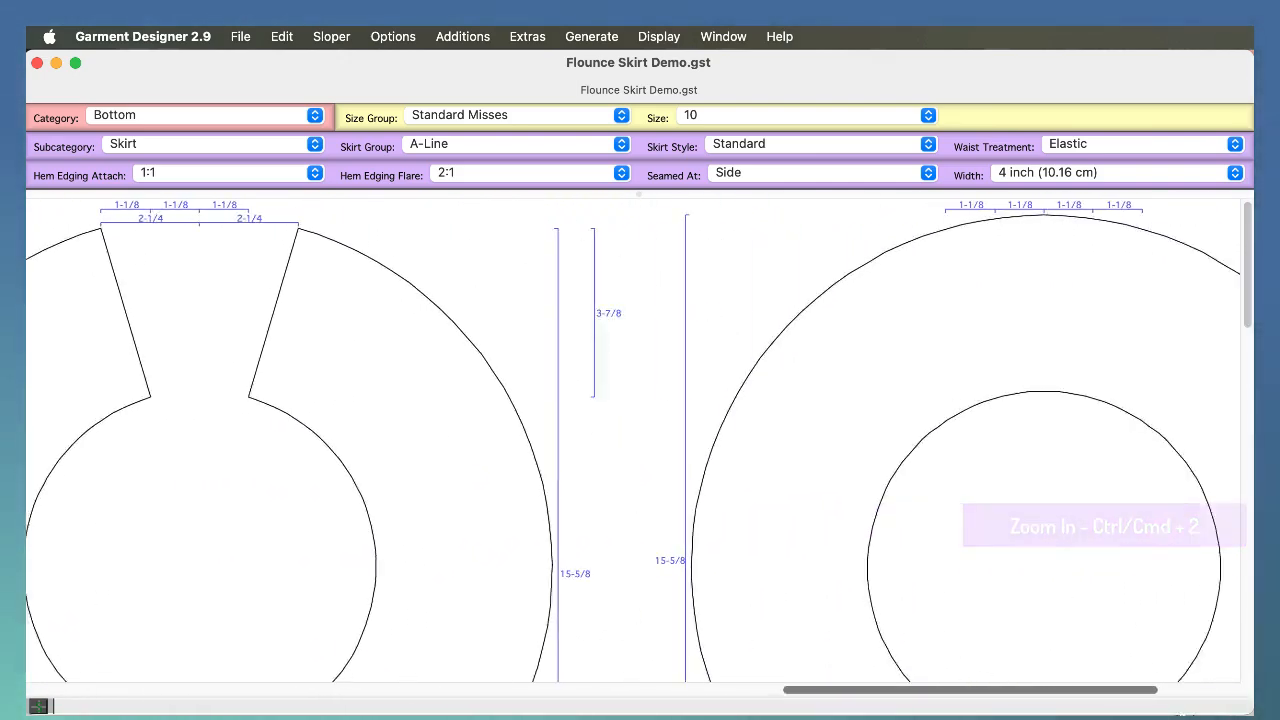
scroll(1055, 511, "right", 3)
scroll(1022, 444, "down", 8)
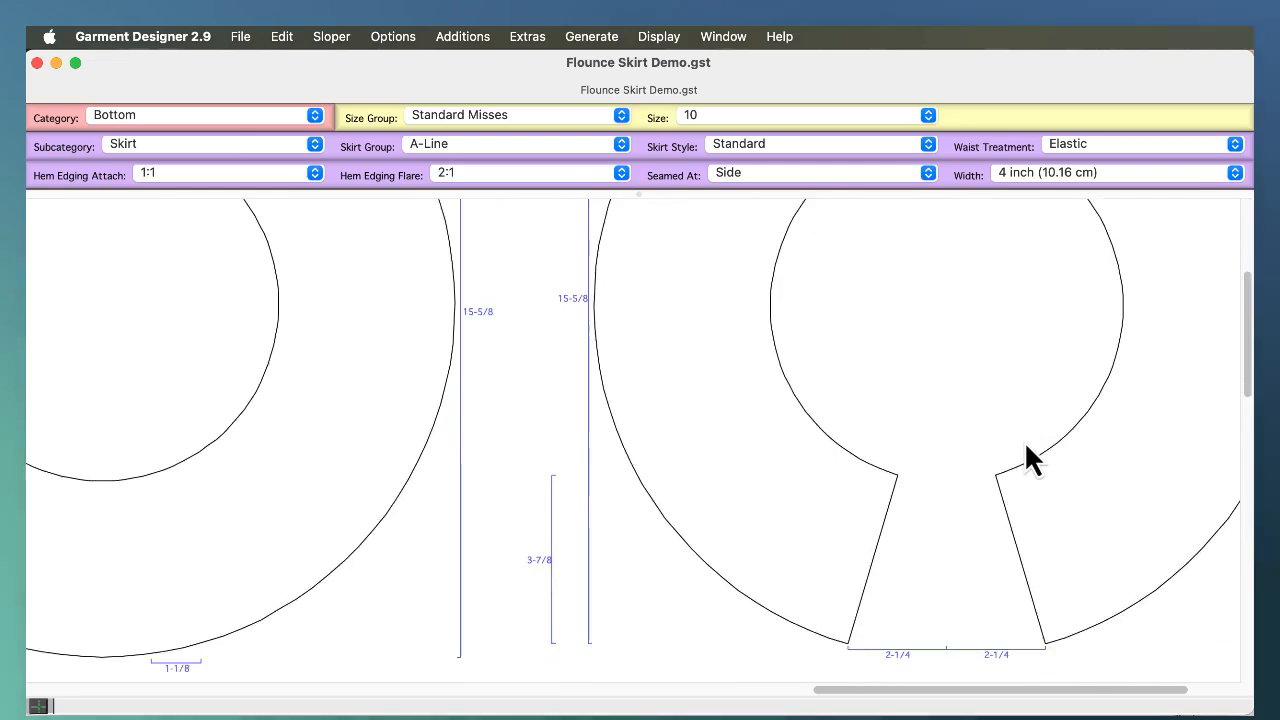
scroll(1030, 458, "down", 3)
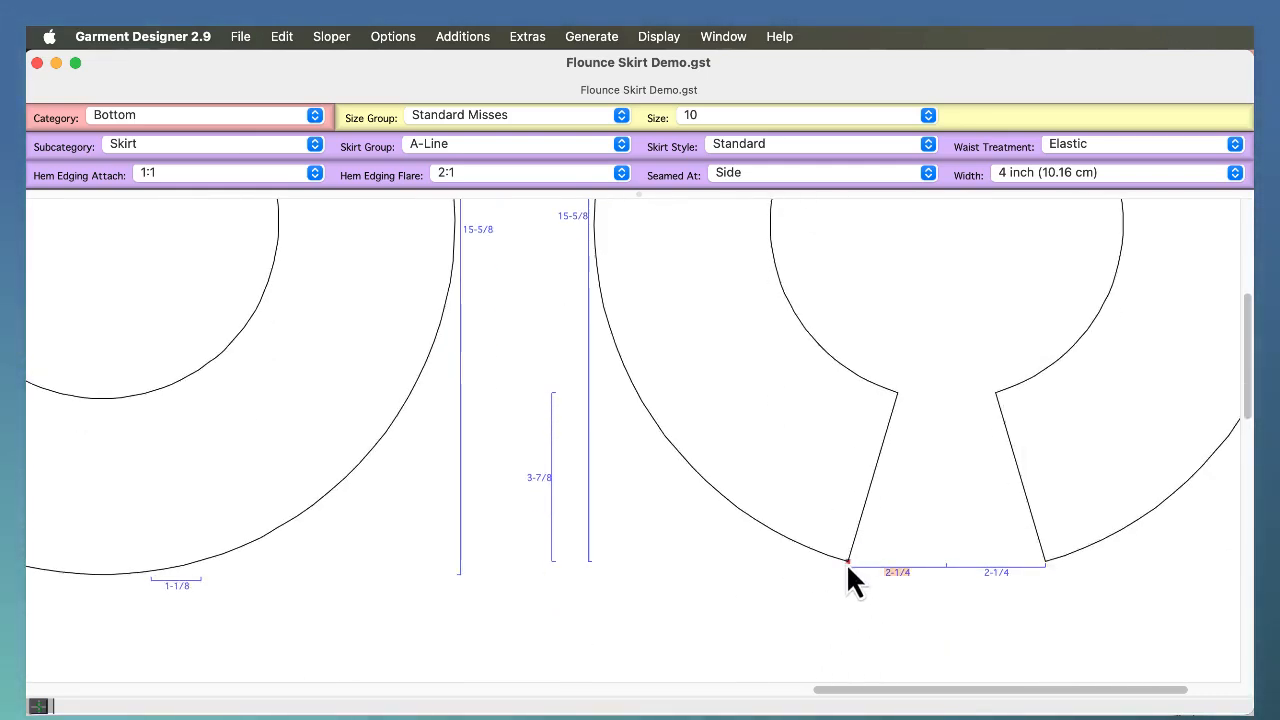
left_click(858, 524)
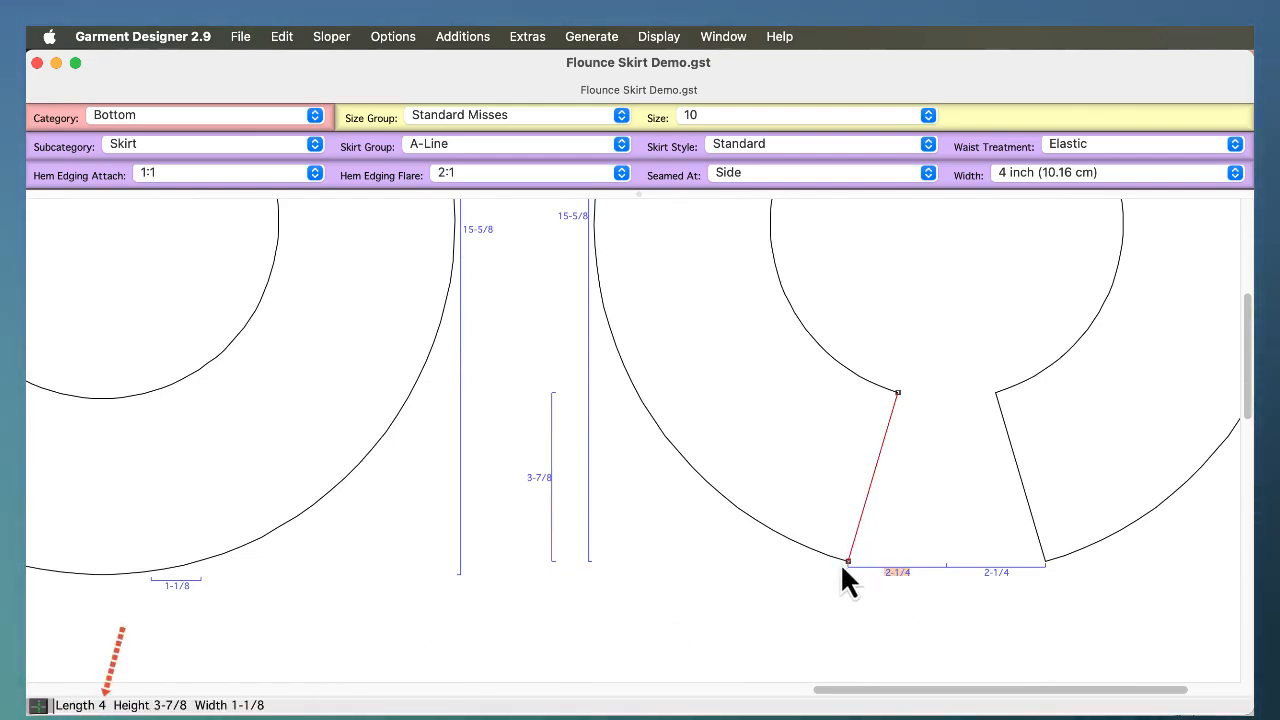
left_click(848, 567)
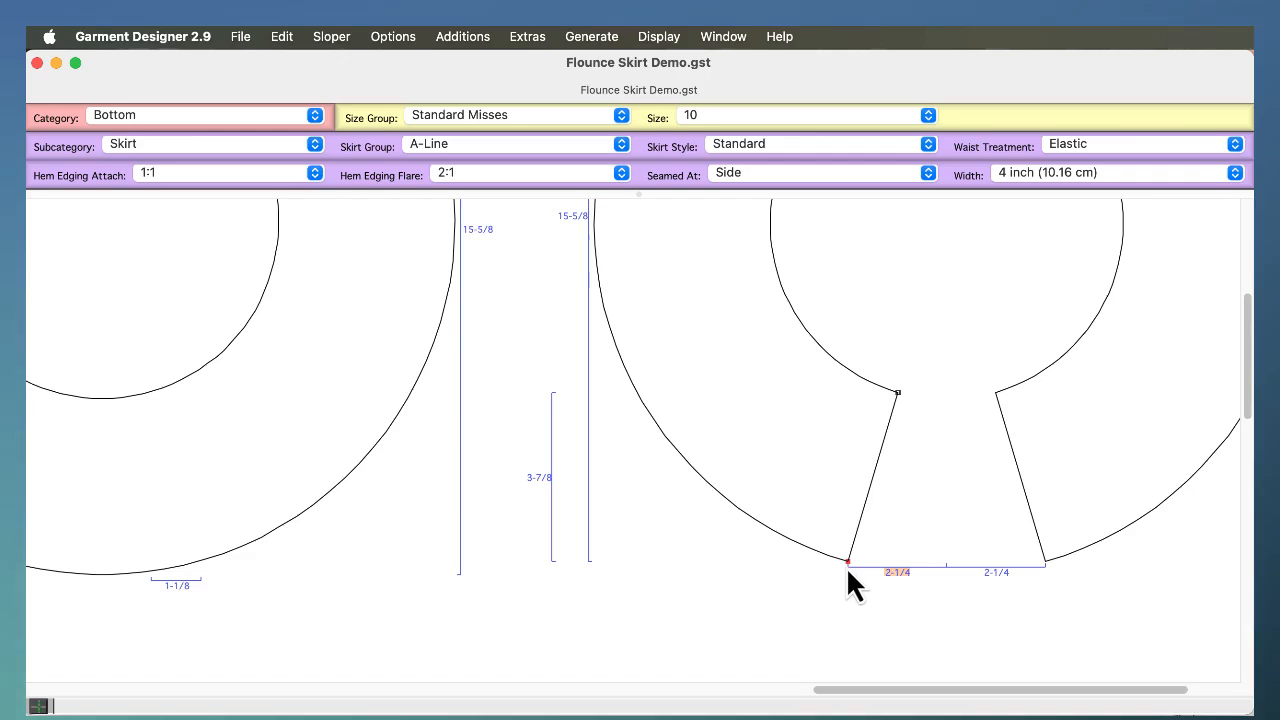
left_click_drag(846, 566, 836, 599)
left_click(875, 560)
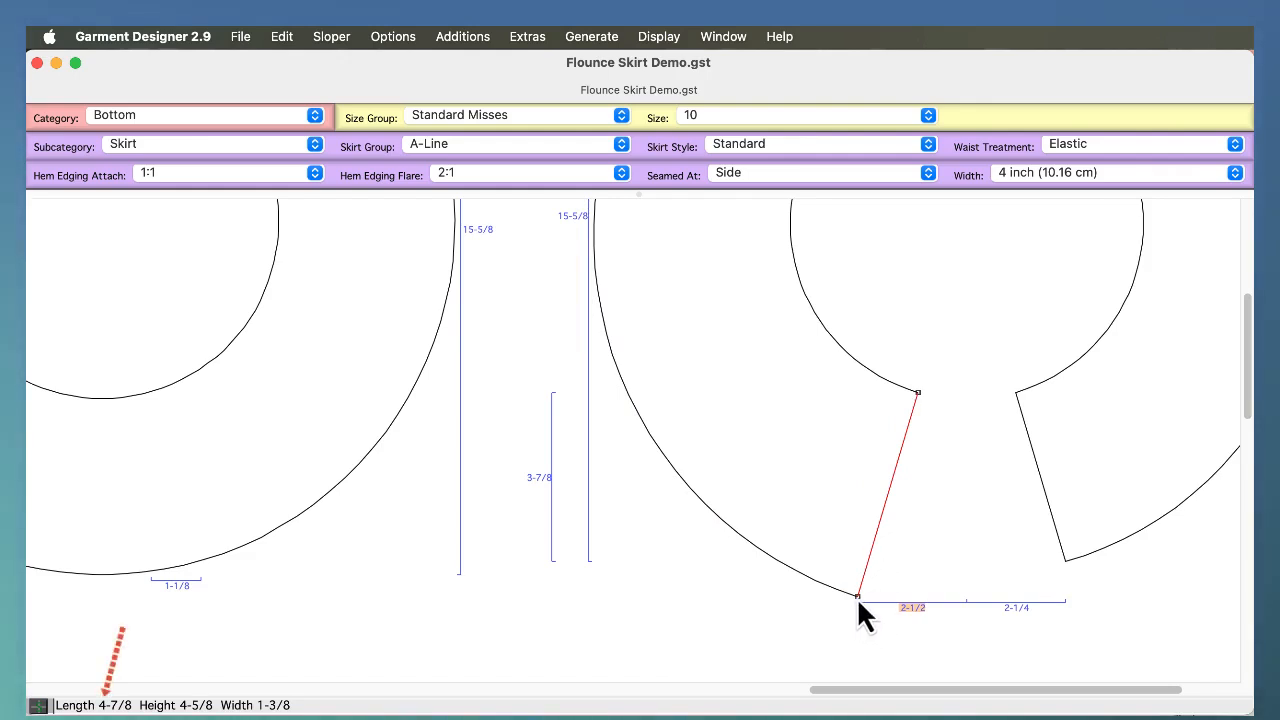
left_click_drag(857, 597, 855, 604)
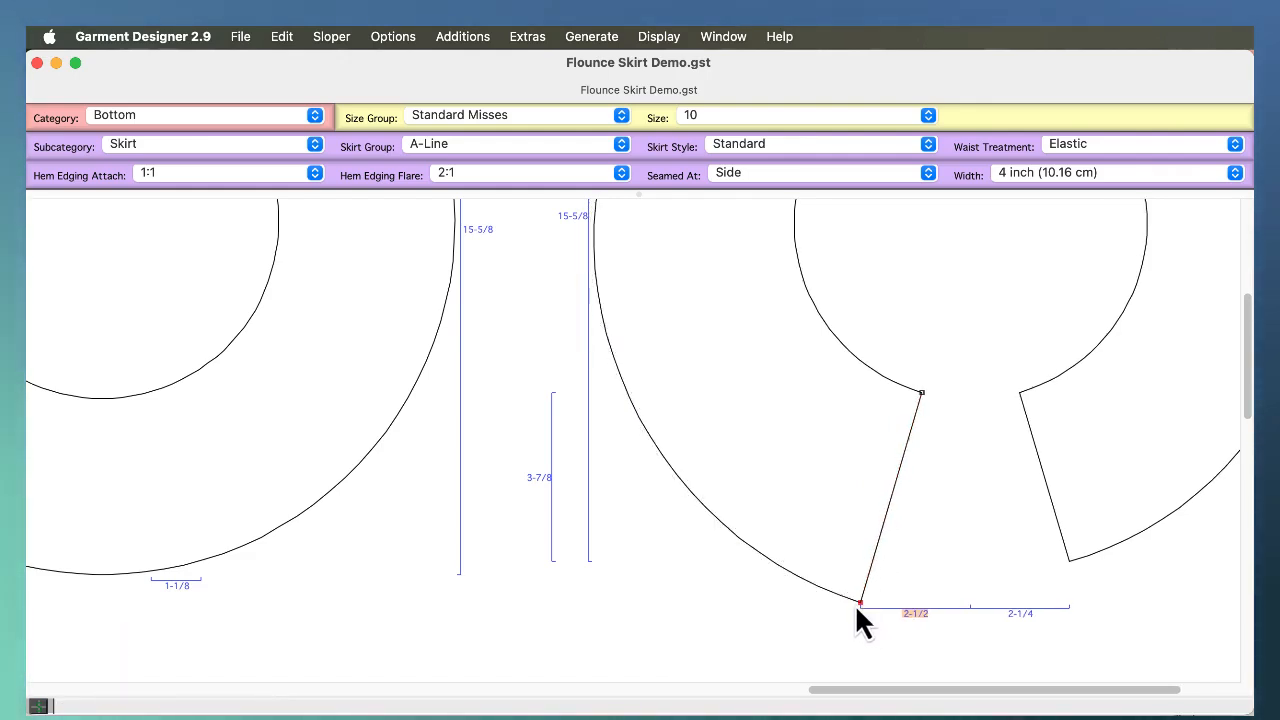
left_click(867, 573)
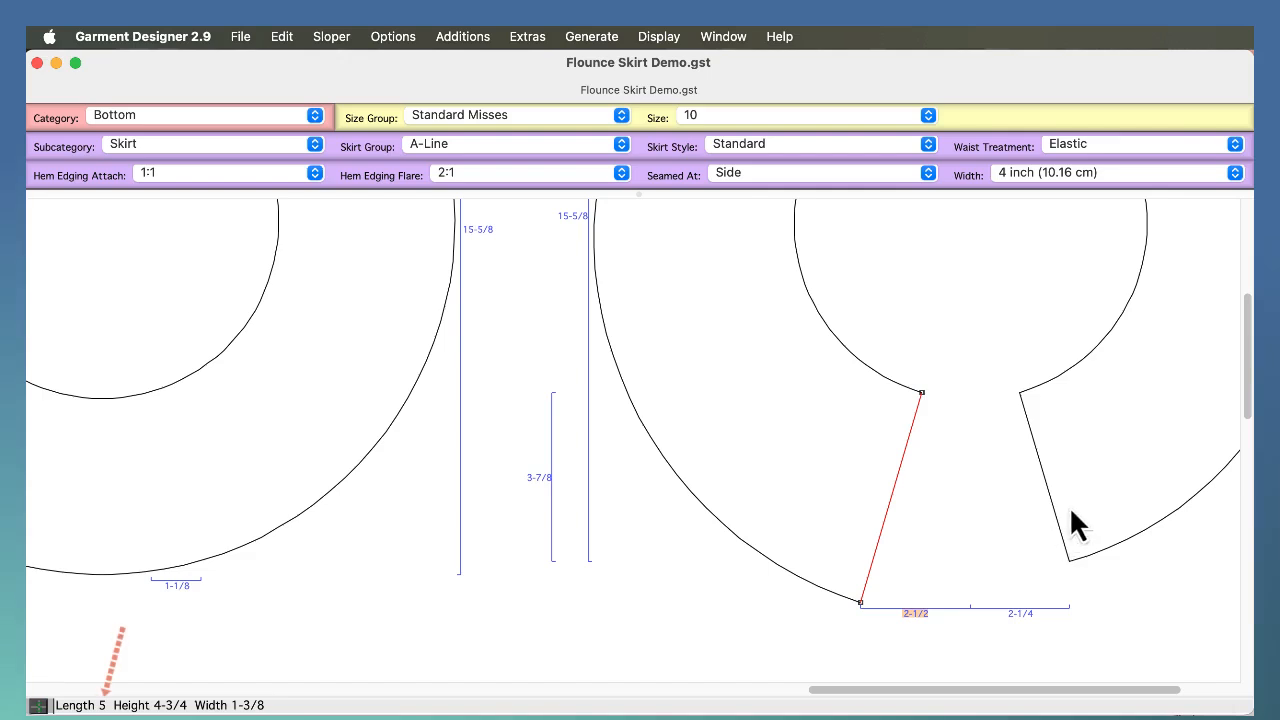
Lengthen the right opening edge of the back flounce to 5 inches, matching the opposite edge
left_click(1057, 530)
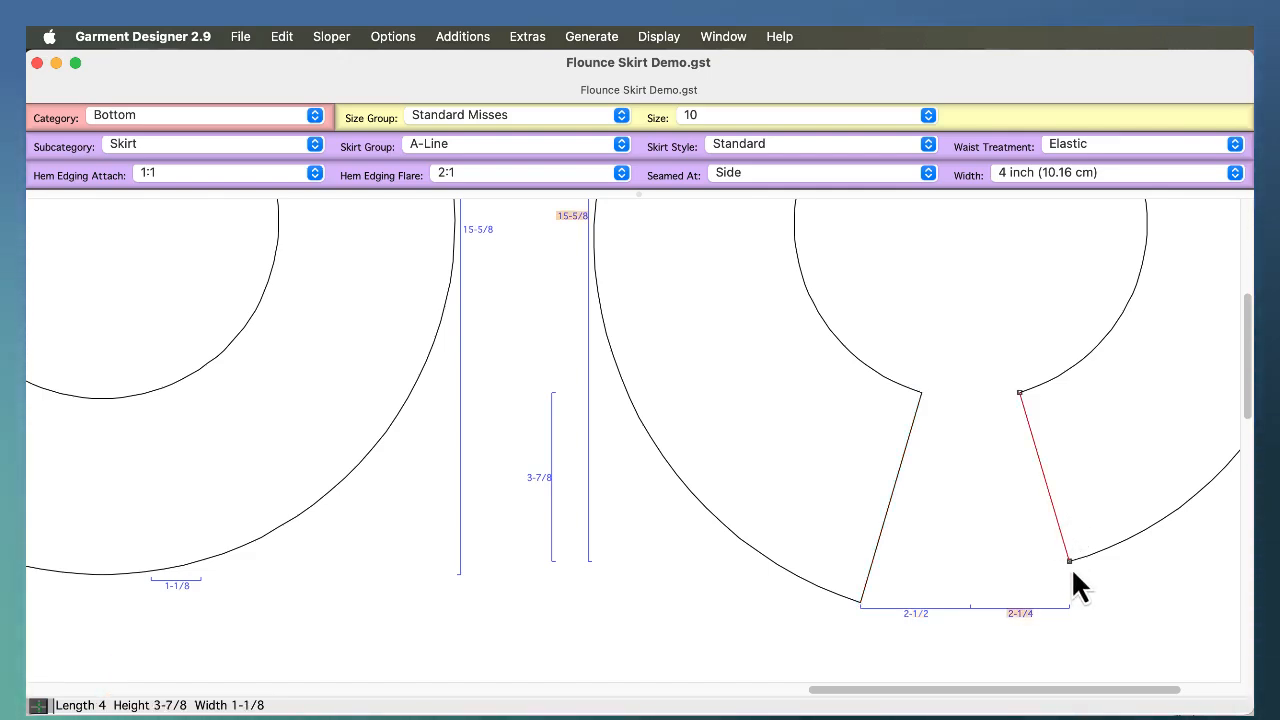
left_click_drag(1070, 563, 1081, 599)
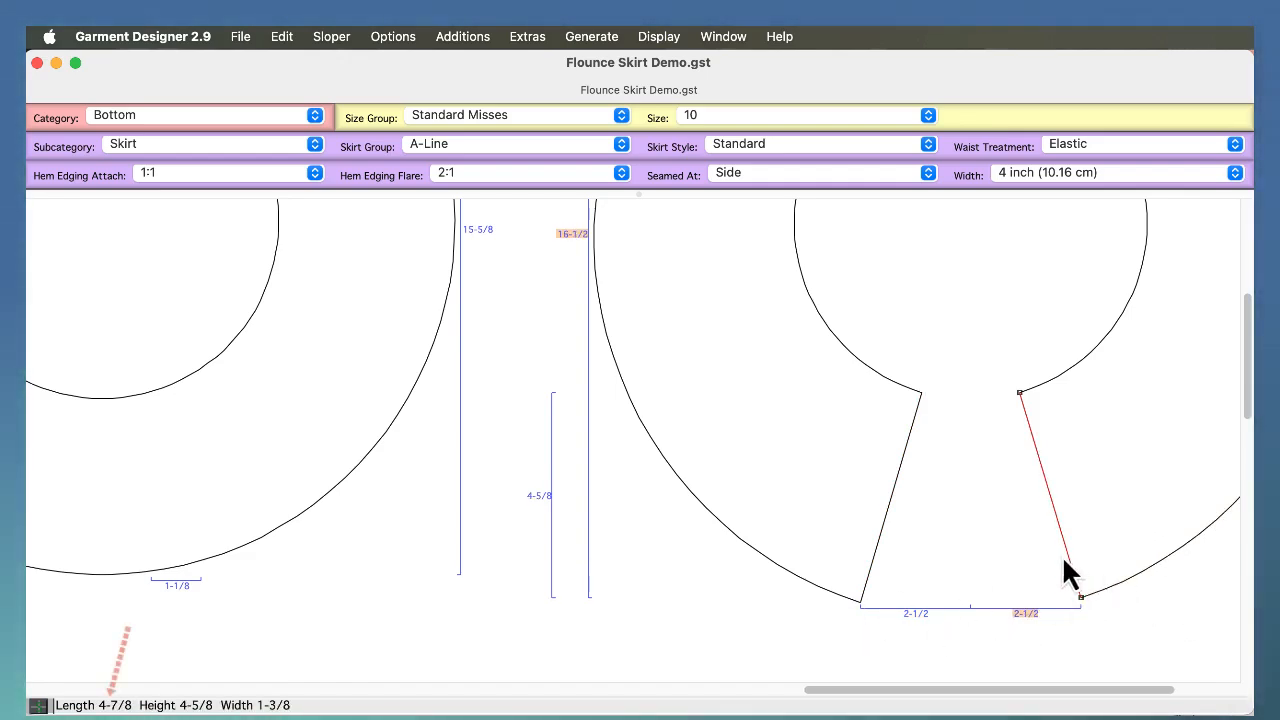
left_click(1081, 599)
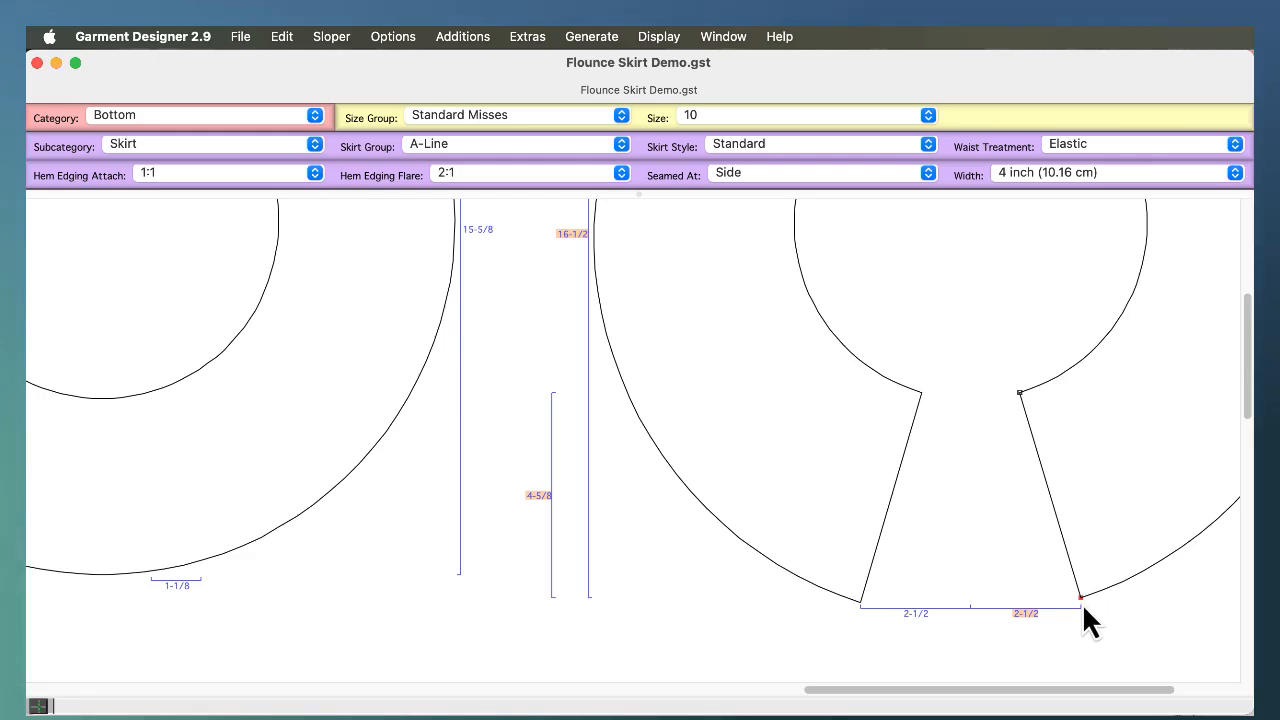
left_click_drag(1082, 603, 1076, 590)
left_click(1076, 598)
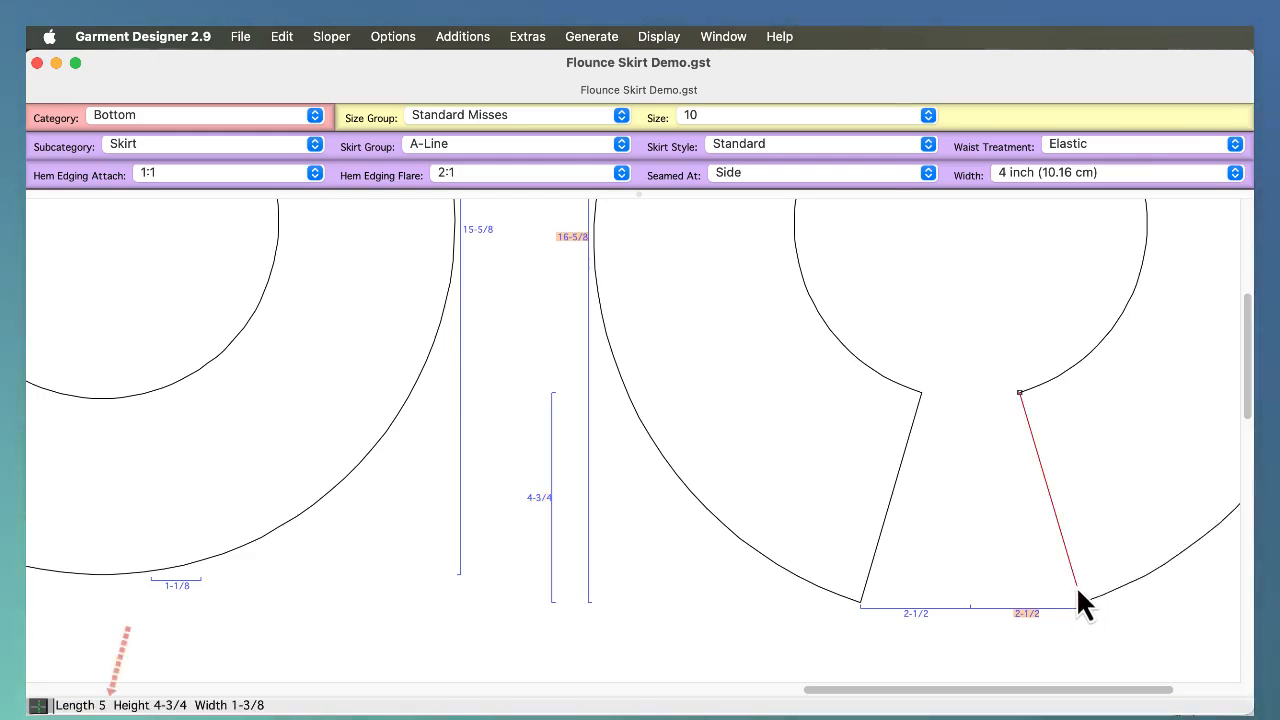
Raise the back flounce's outer edge point opposite the opening straight up until the flounce is 5 inches deep there
scroll(997, 491, "up", 5)
scroll(994, 472, "up", 3)
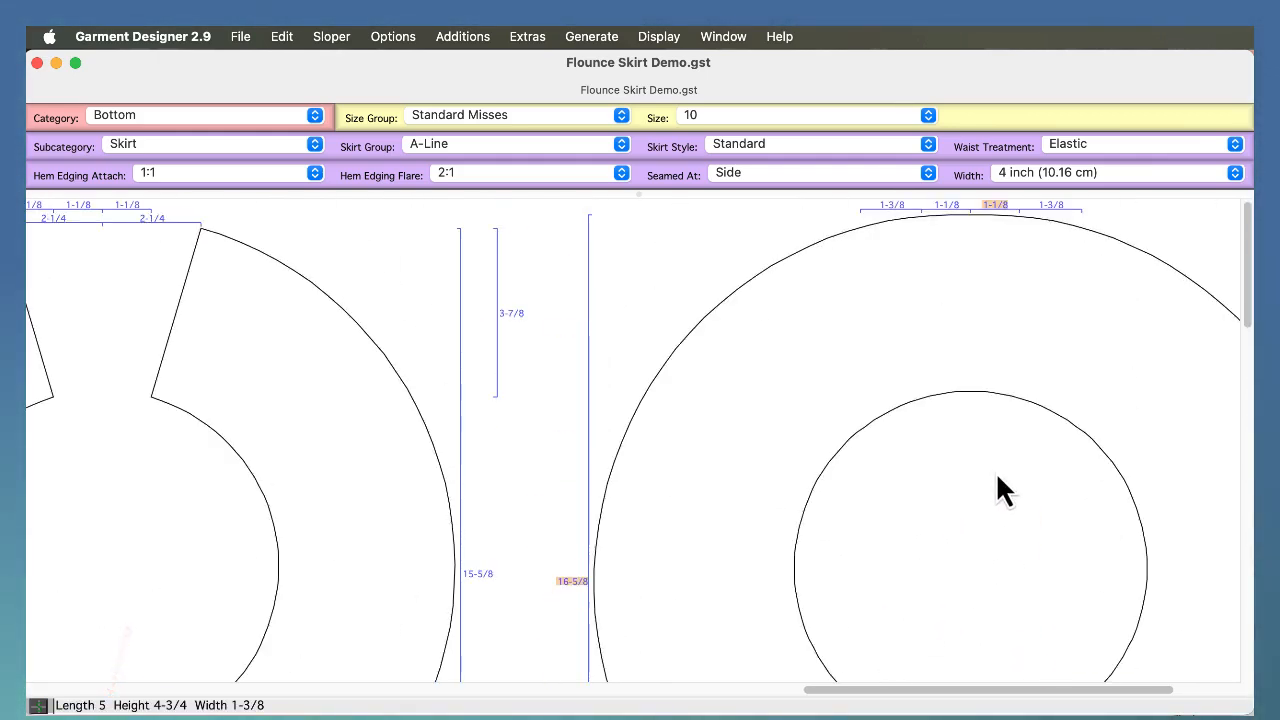
left_click(973, 243)
left_click(972, 216)
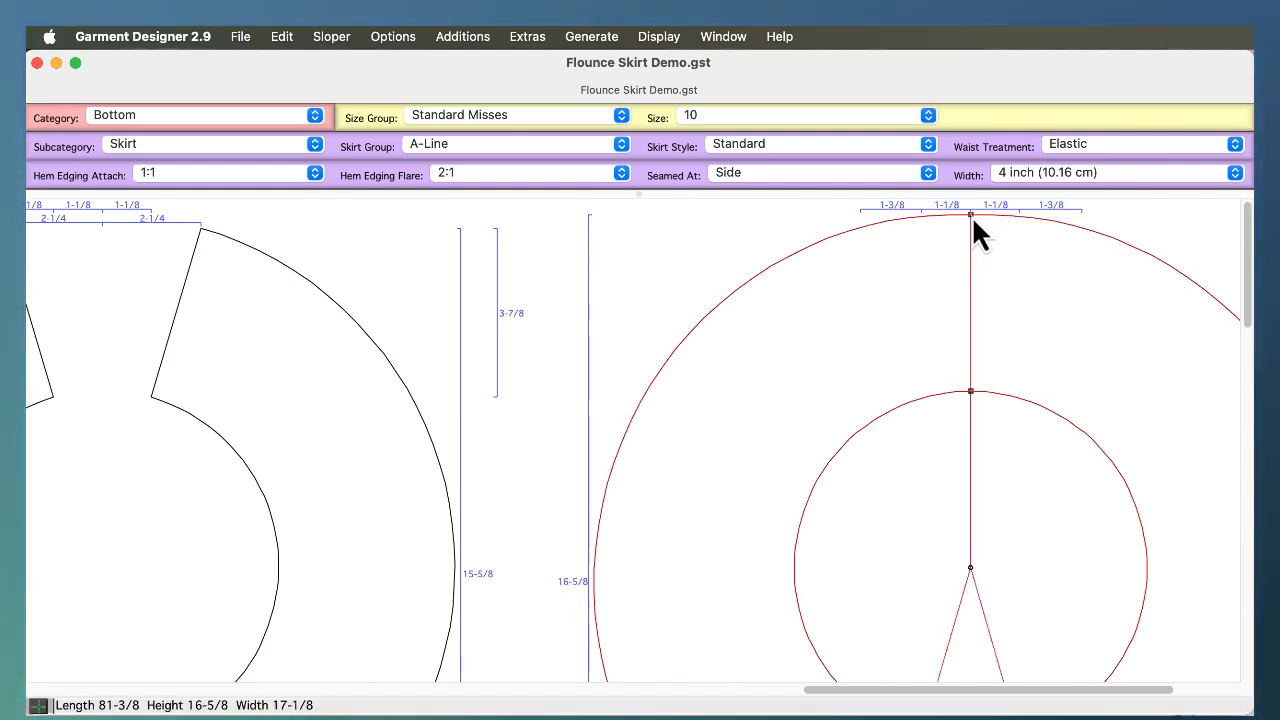
left_click_drag(972, 216, 972, 188)
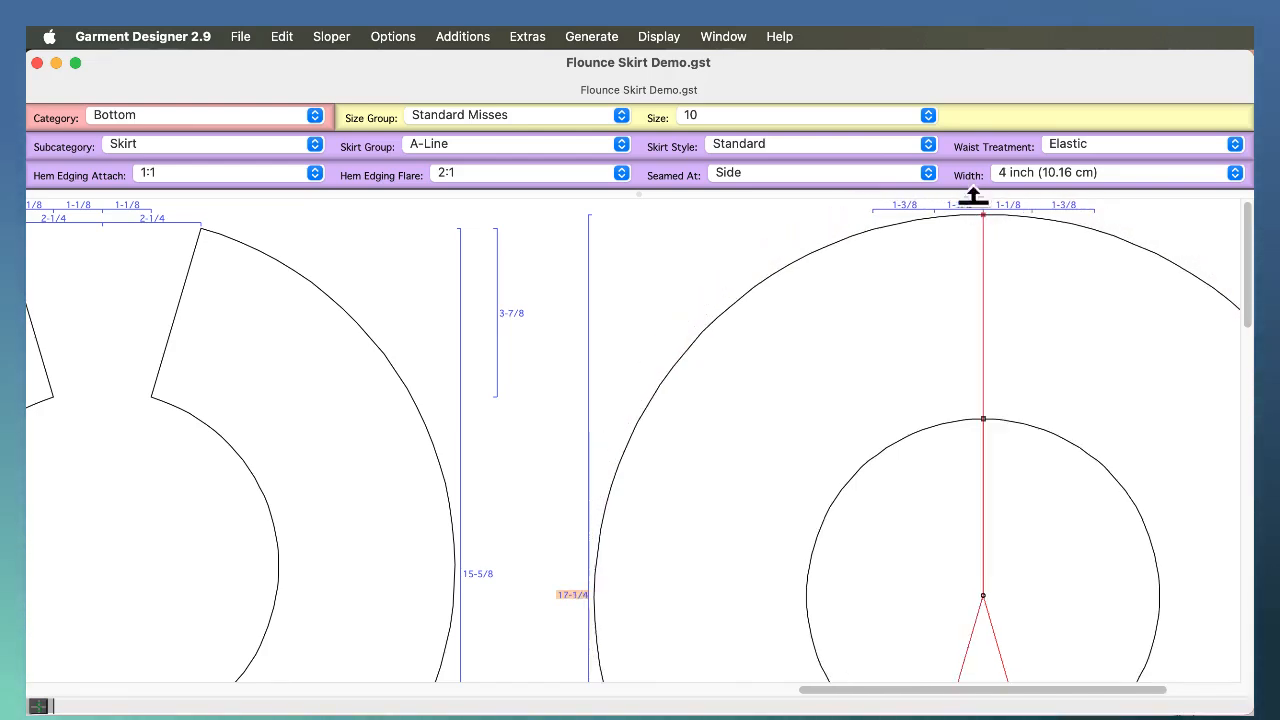
left_click_drag(955, 469, 1003, 207)
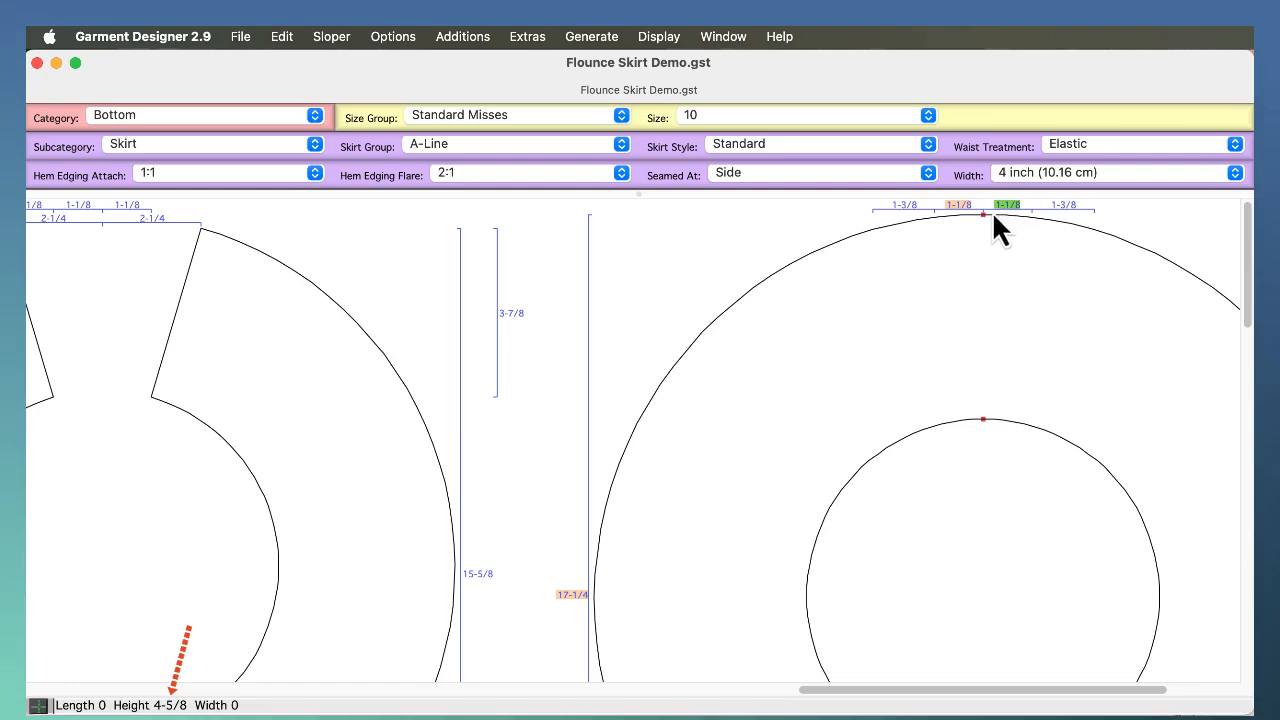
mouse_move(984, 215)
left_mouse_down()
mouse_move(986, 201)
mouse_move(994, 208)
left_mouse_up()
key("super+z")
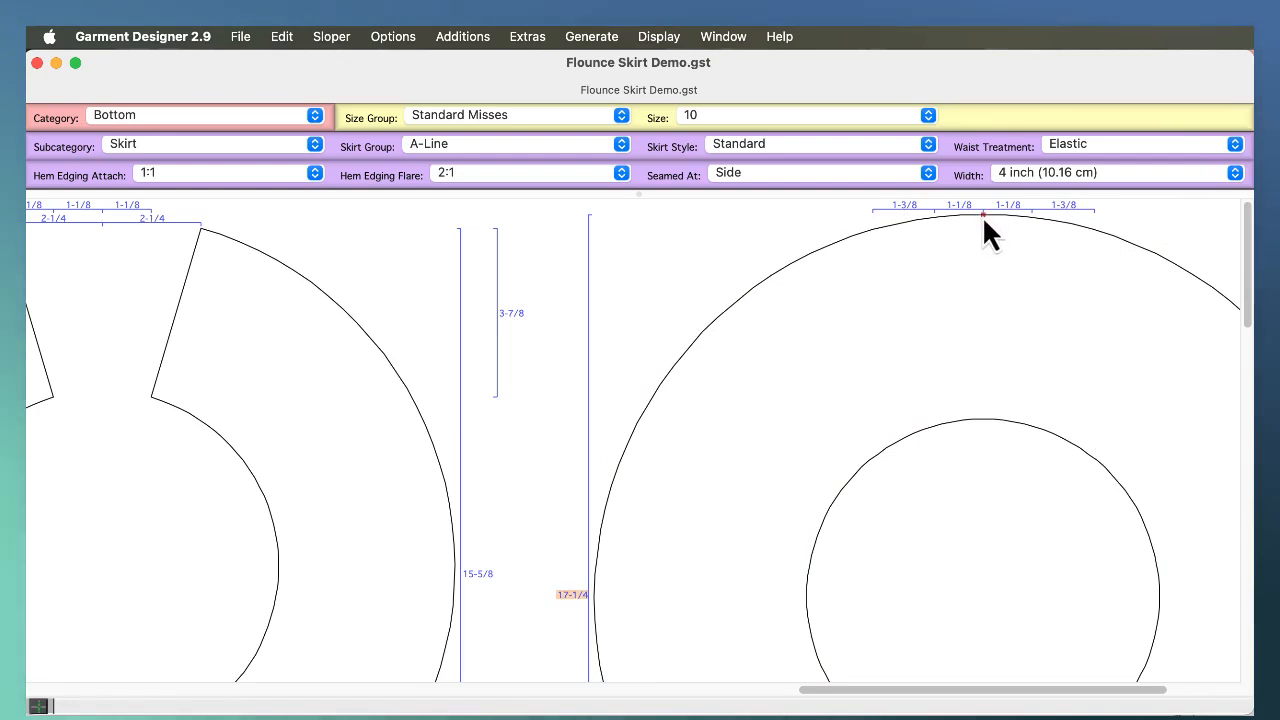
left_click_drag(982, 215, 983, 195)
left_click_drag(1023, 503, 966, 204)
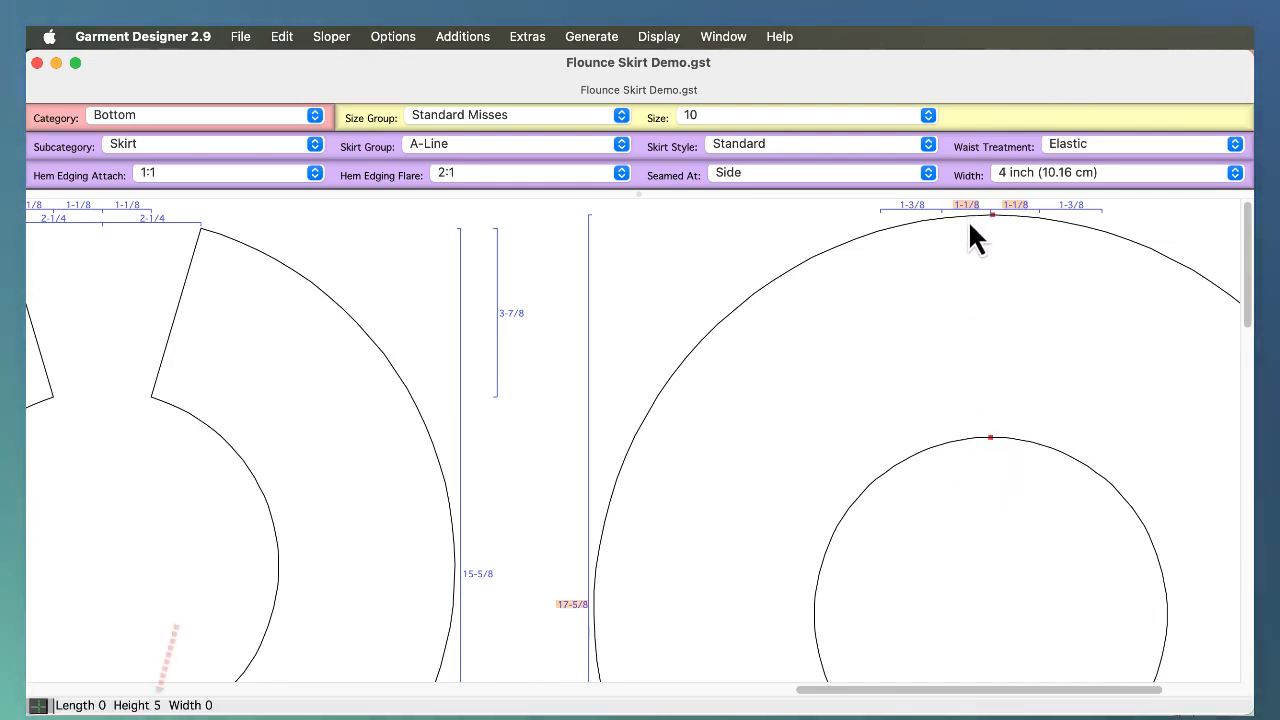
Add a global seam allowance 1/2 inch wide to the pattern pieces and save the pattern
key("super+0")
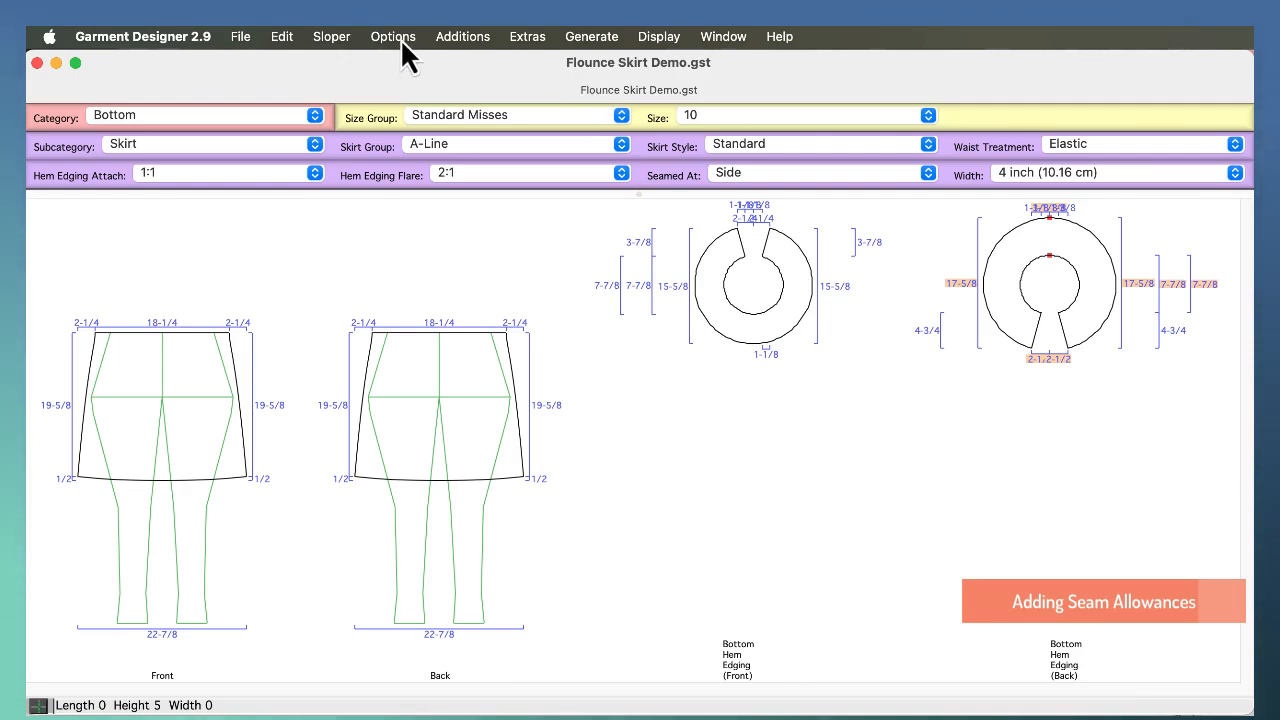
left_click(462, 37)
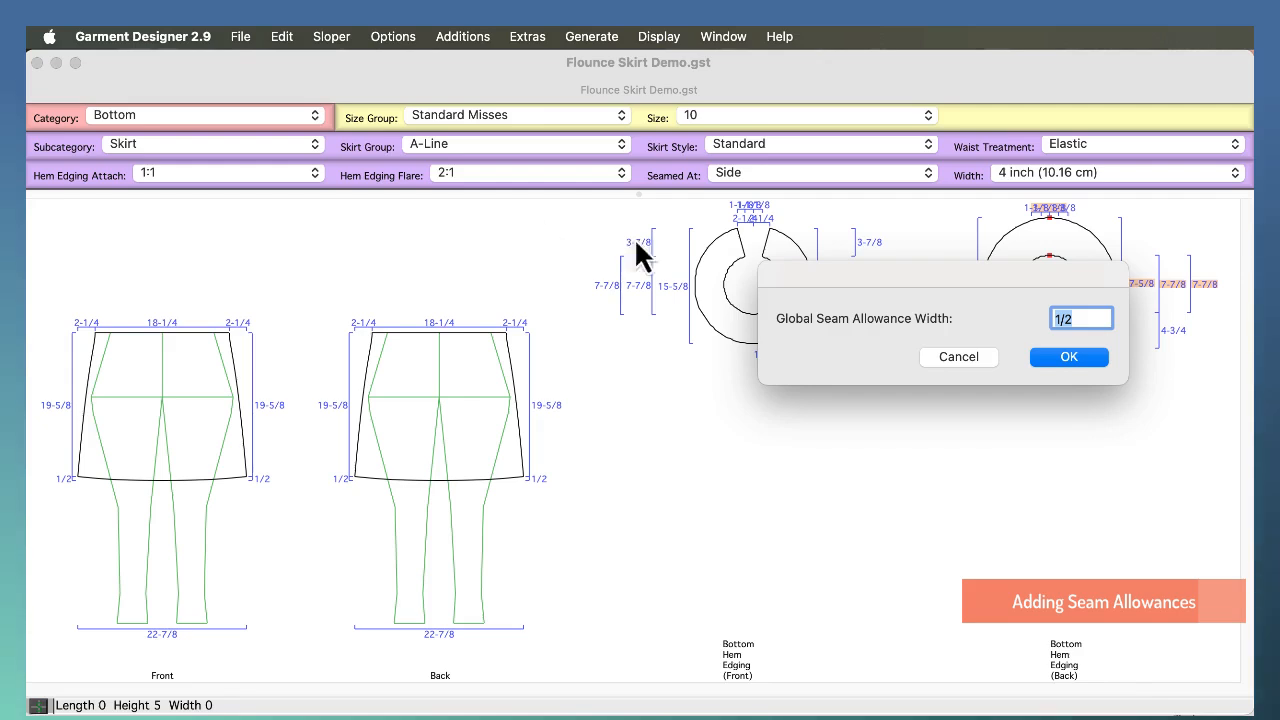
left_click(1063, 358)
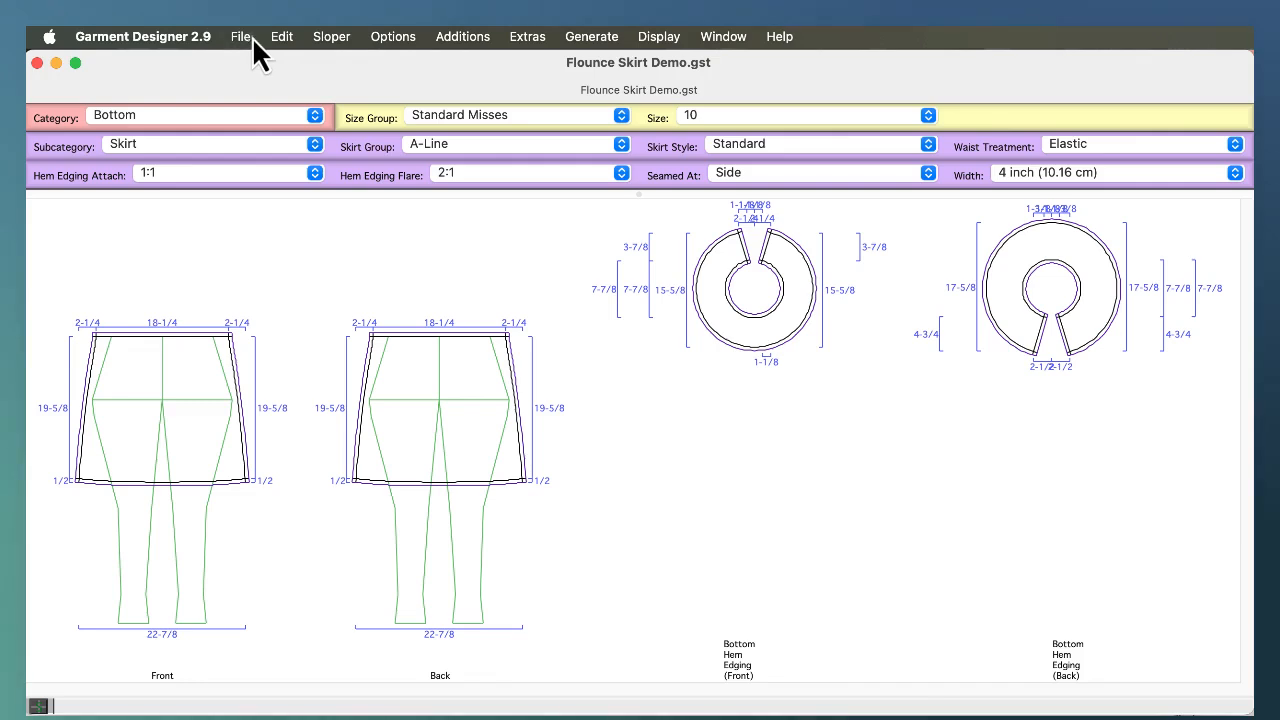
key("super+s")
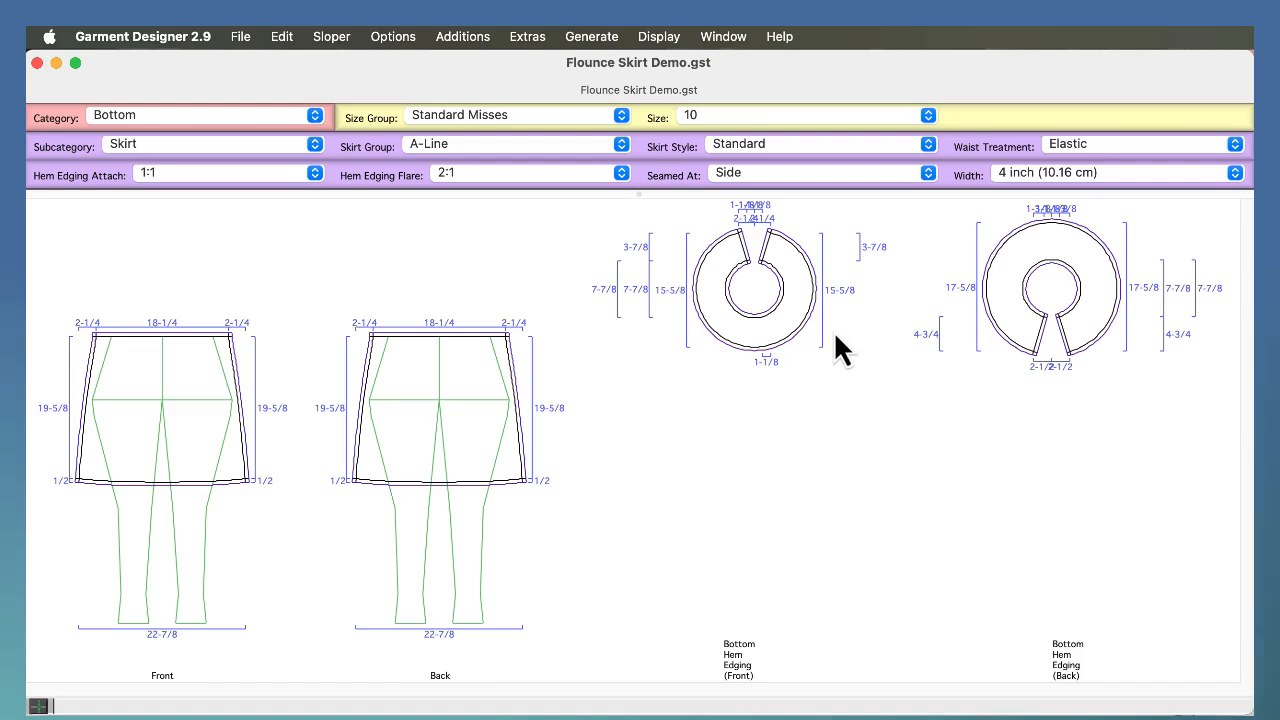
Hide the dimensions and display the pieces as the final pattern
left_click(657, 34)
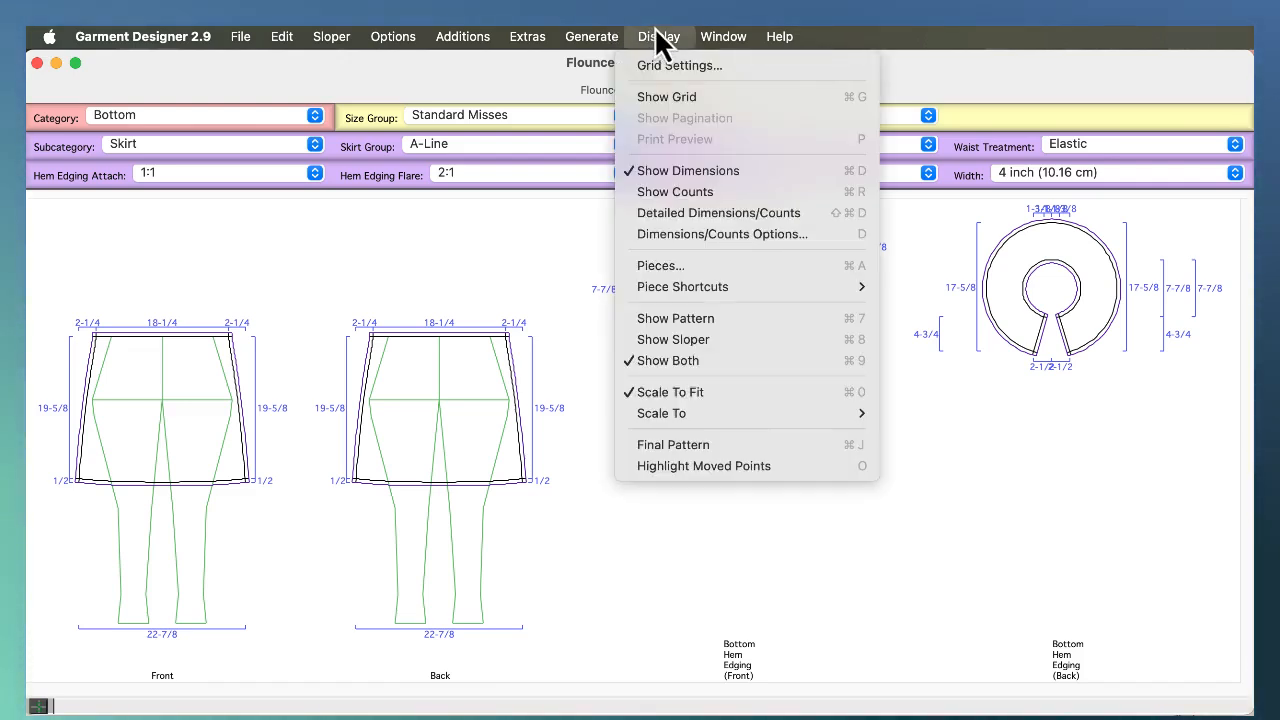
left_click(677, 171)
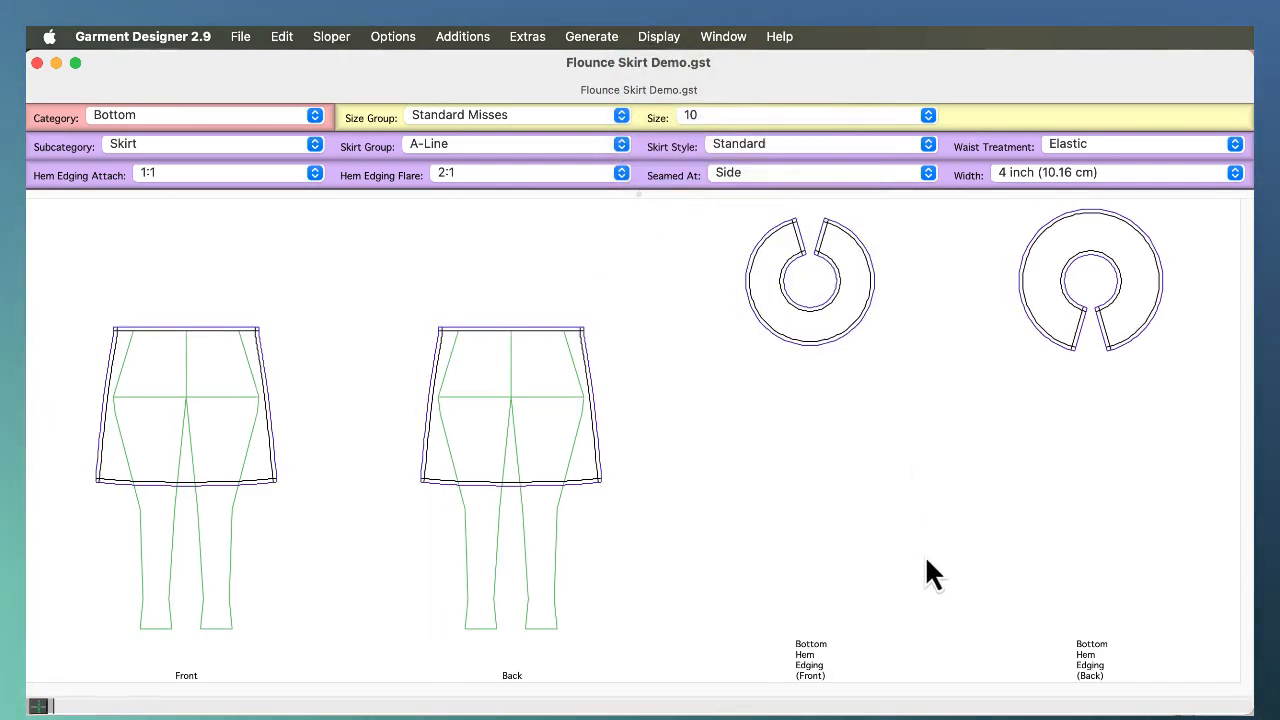
left_click(661, 36)
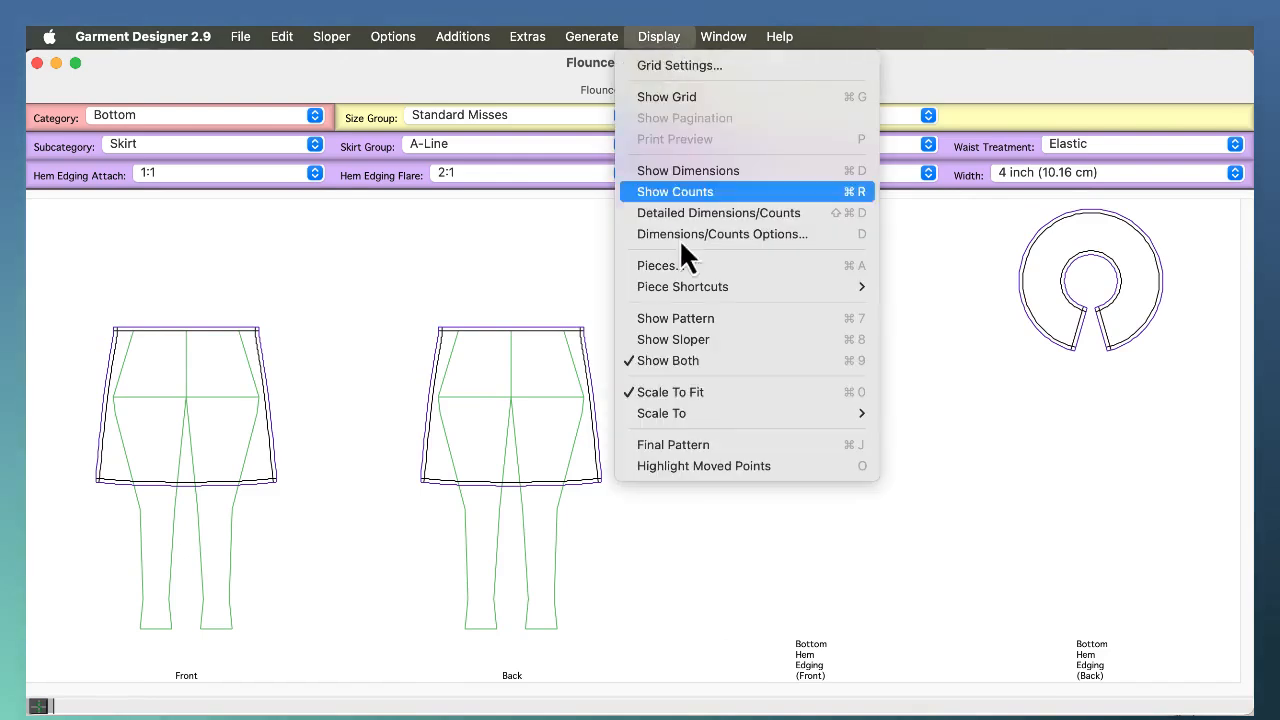
left_click(701, 453)
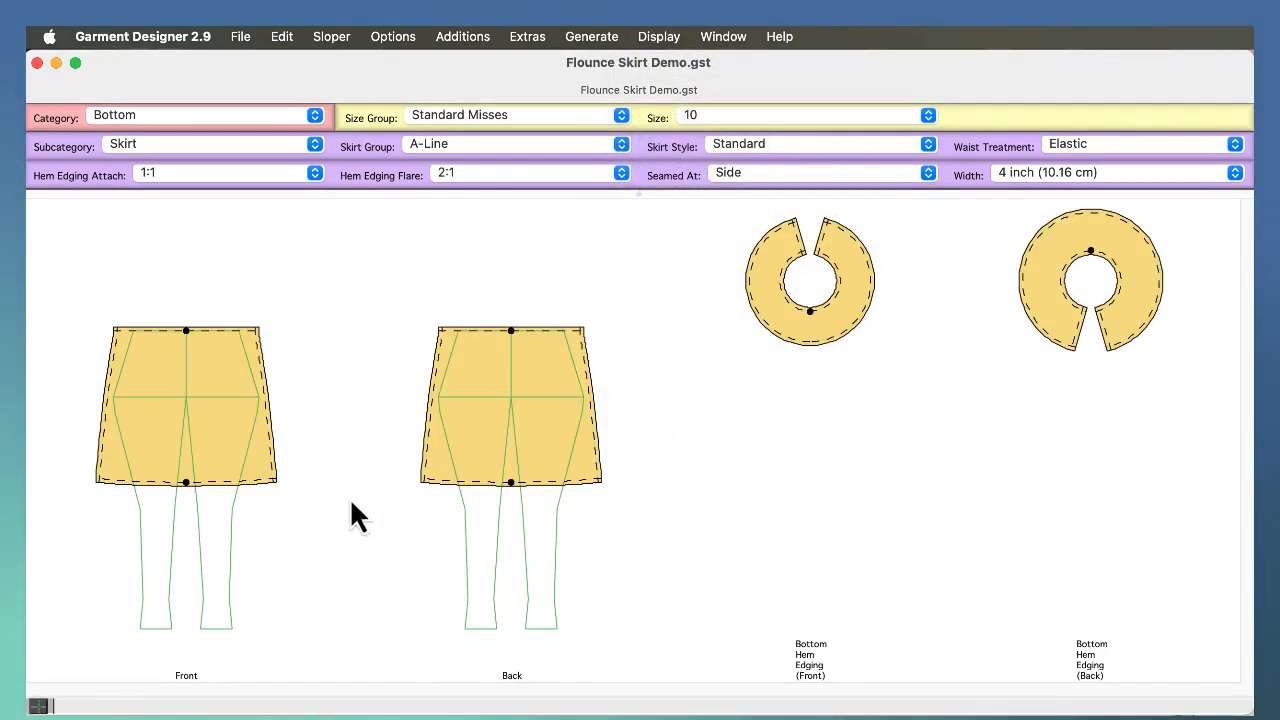
Scale the pattern to actual size and turn on pagination with the print preview
left_click(661, 36)
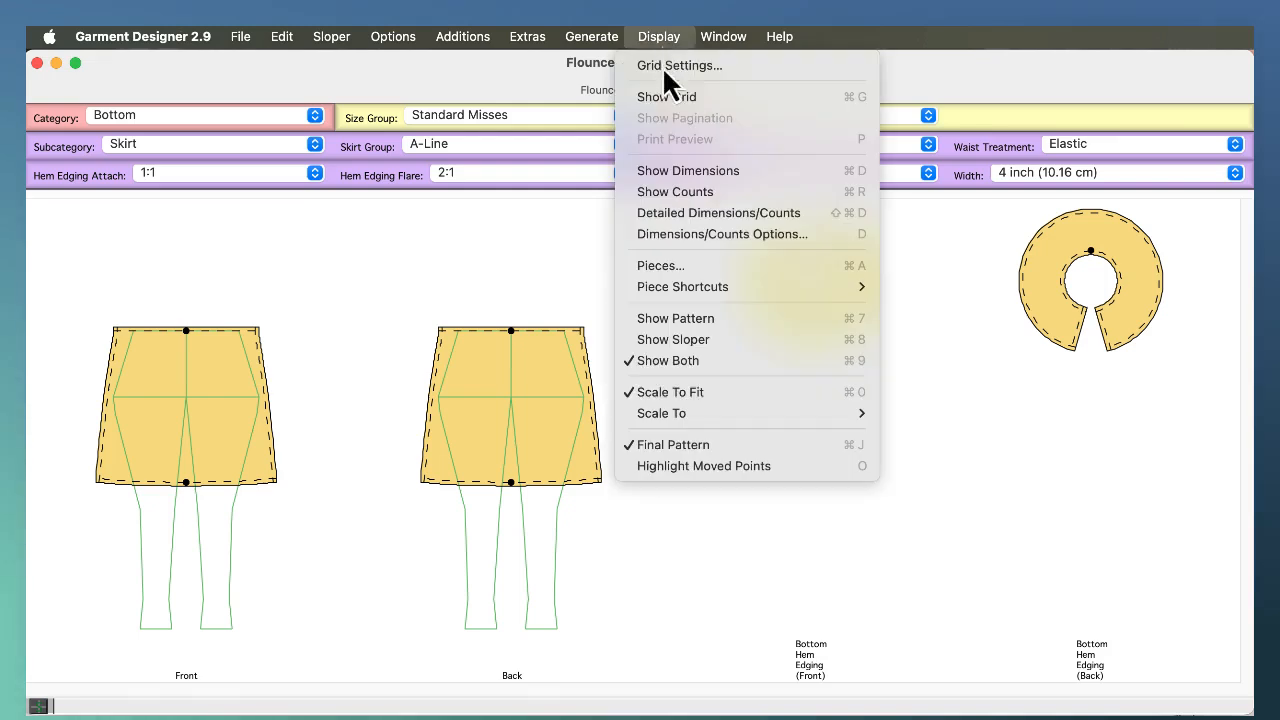
mouse_move(688, 413)
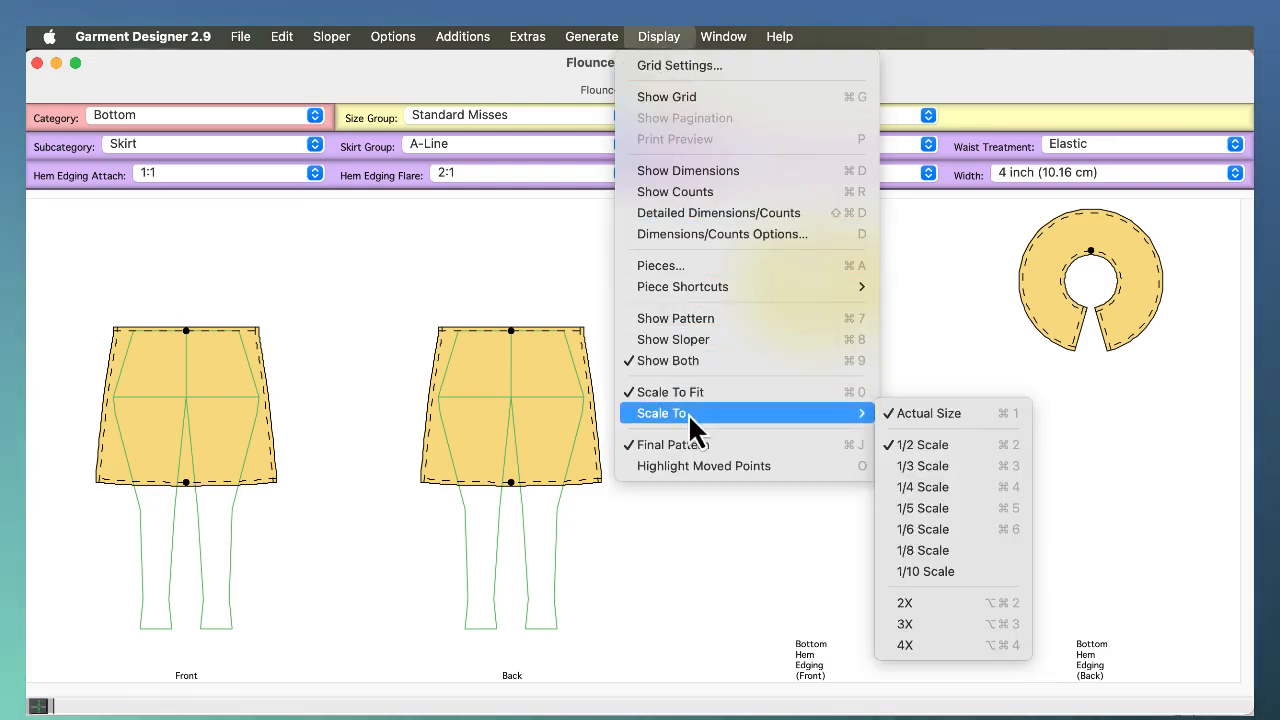
left_click(941, 414)
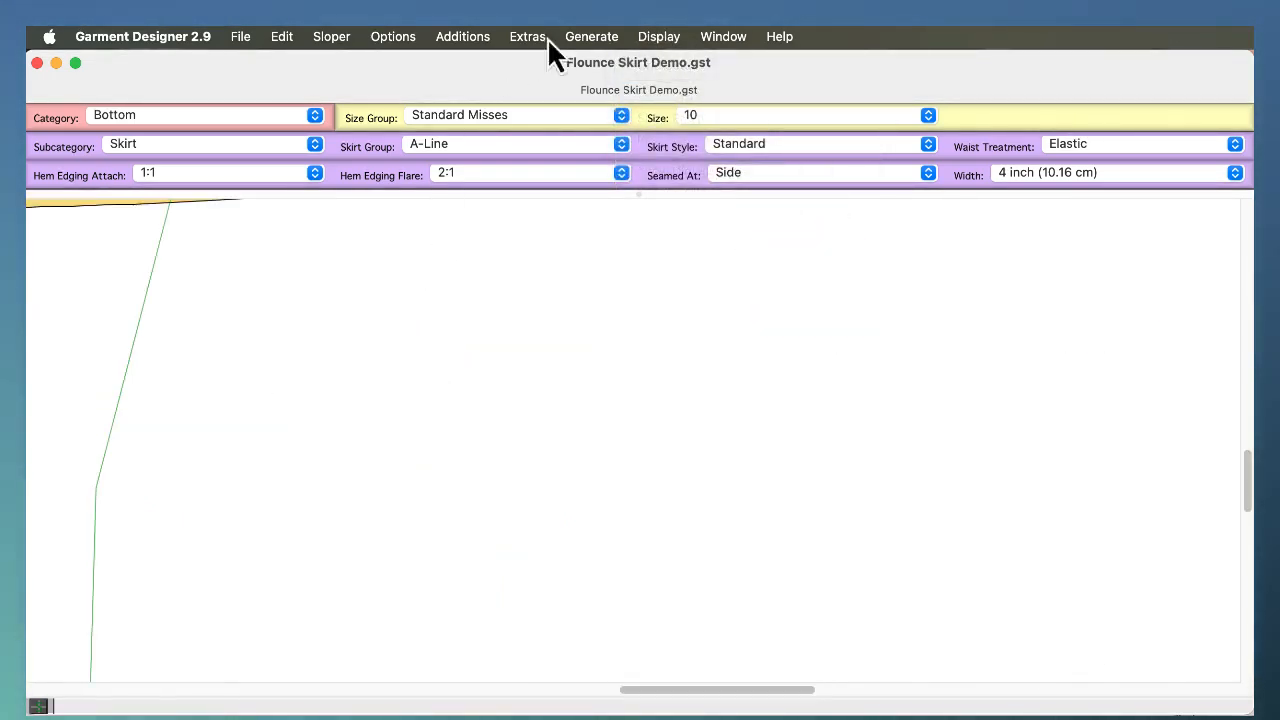
left_click(657, 35)
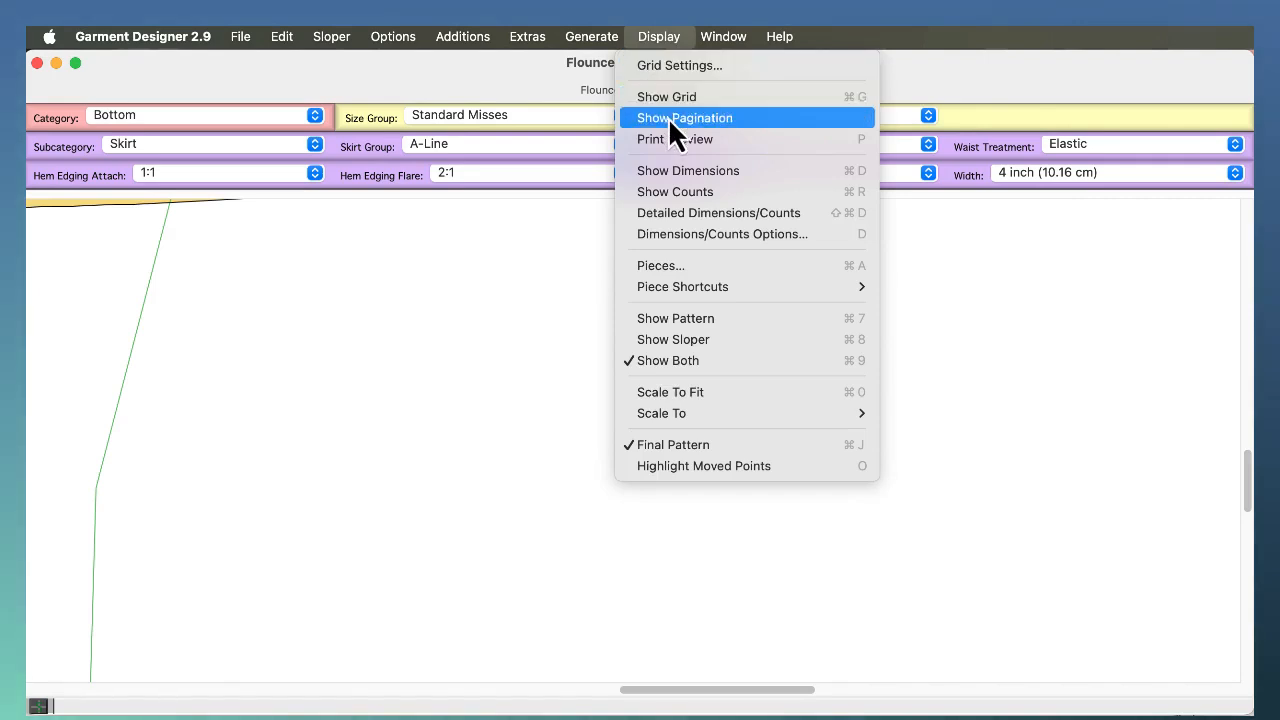
left_click(668, 117)
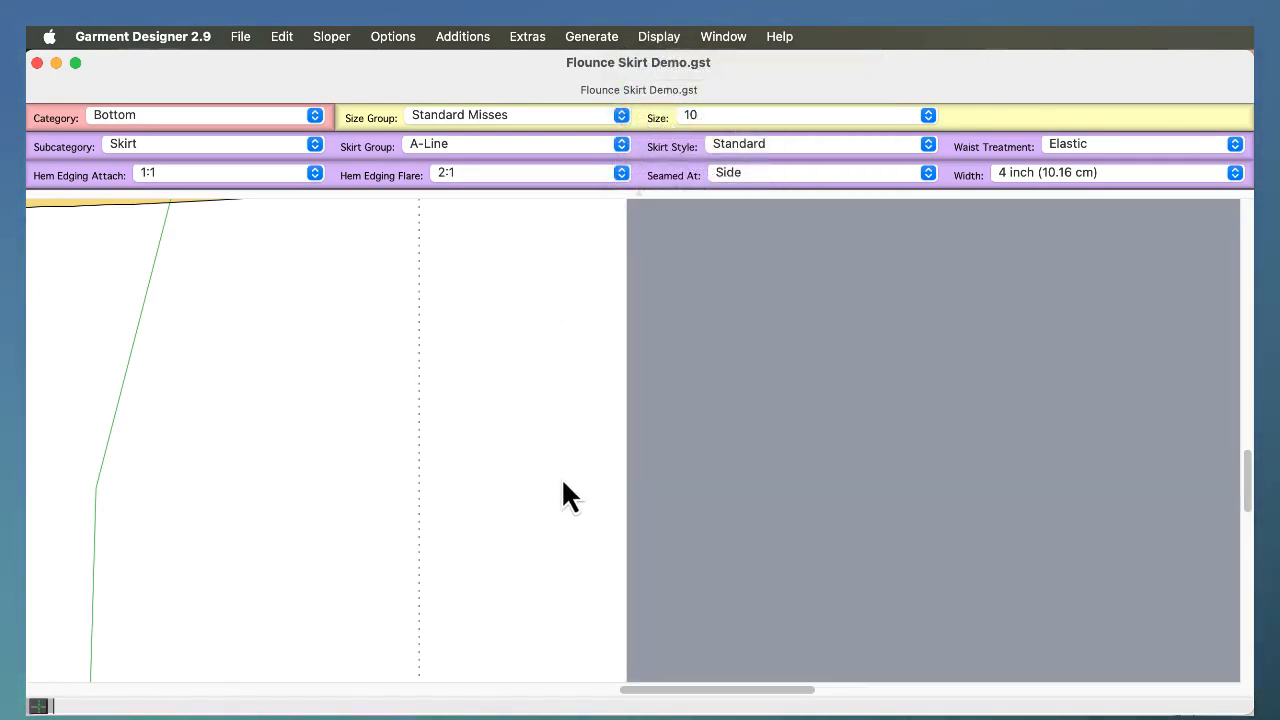
left_click(650, 36)
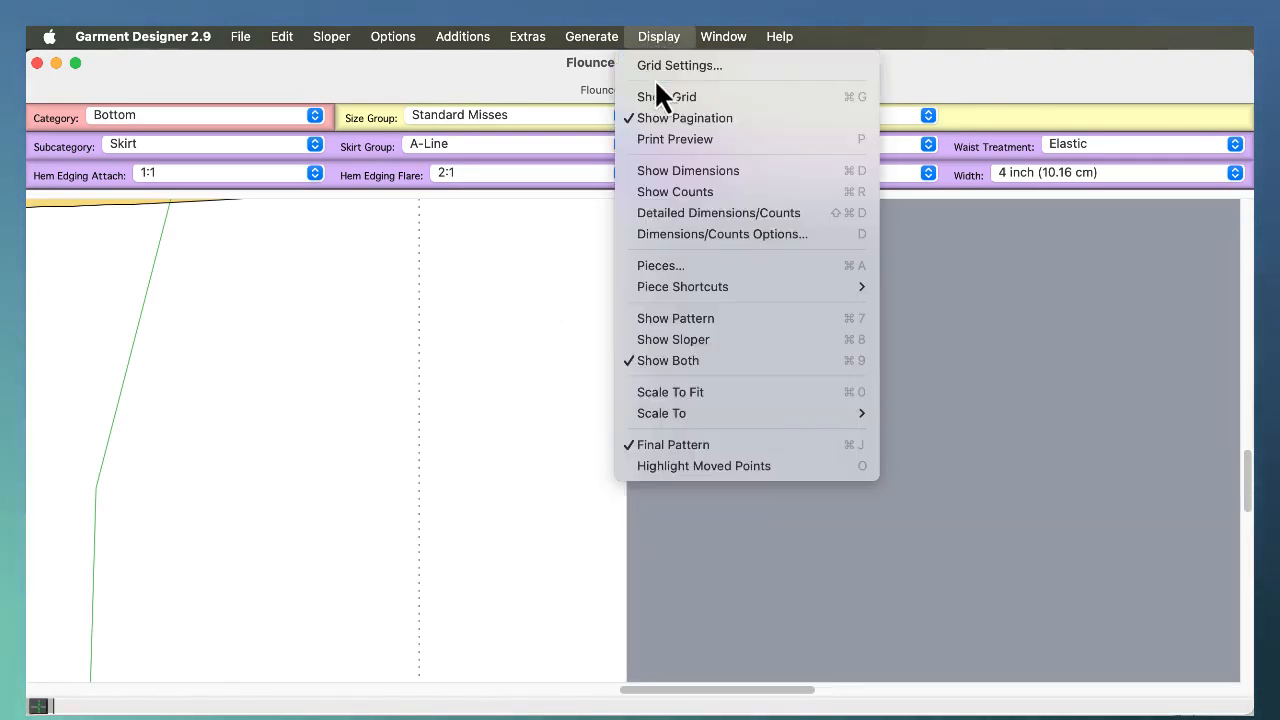
left_click(666, 138)
scroll(330, 437, "up", 5)
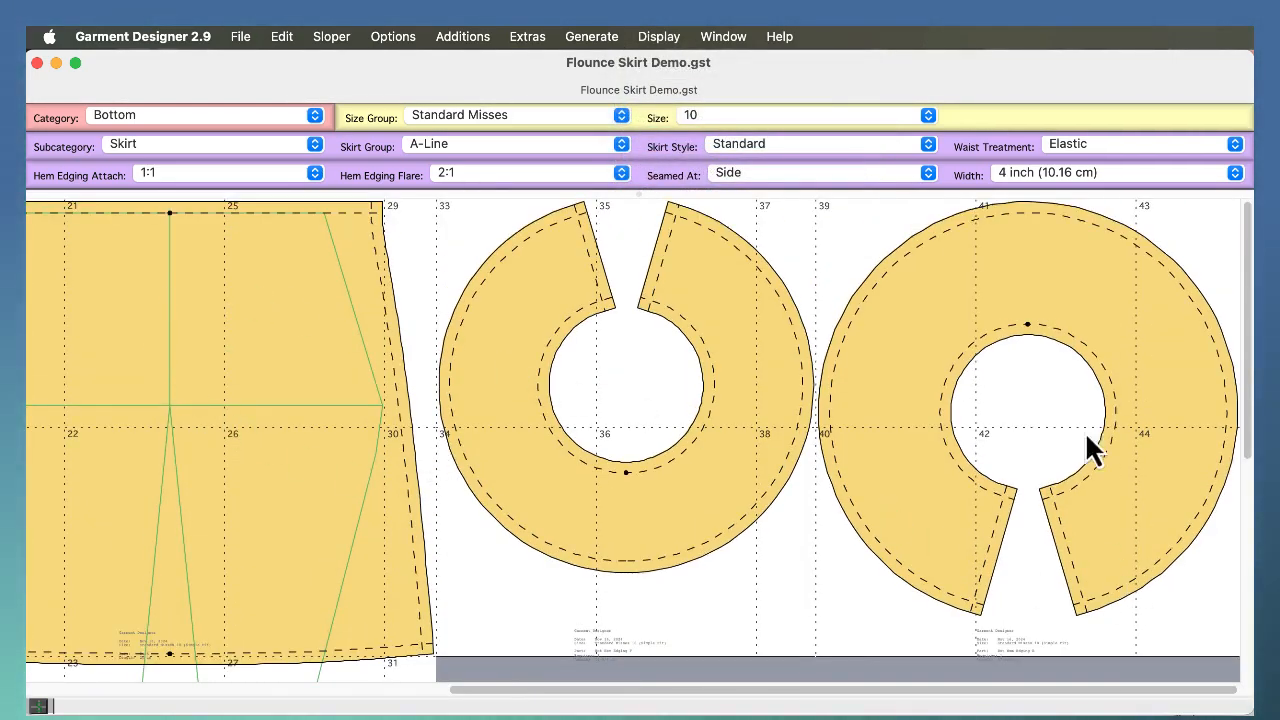
Show only the pattern without the sloper and turn on the grid for the print layout
left_click(656, 36)
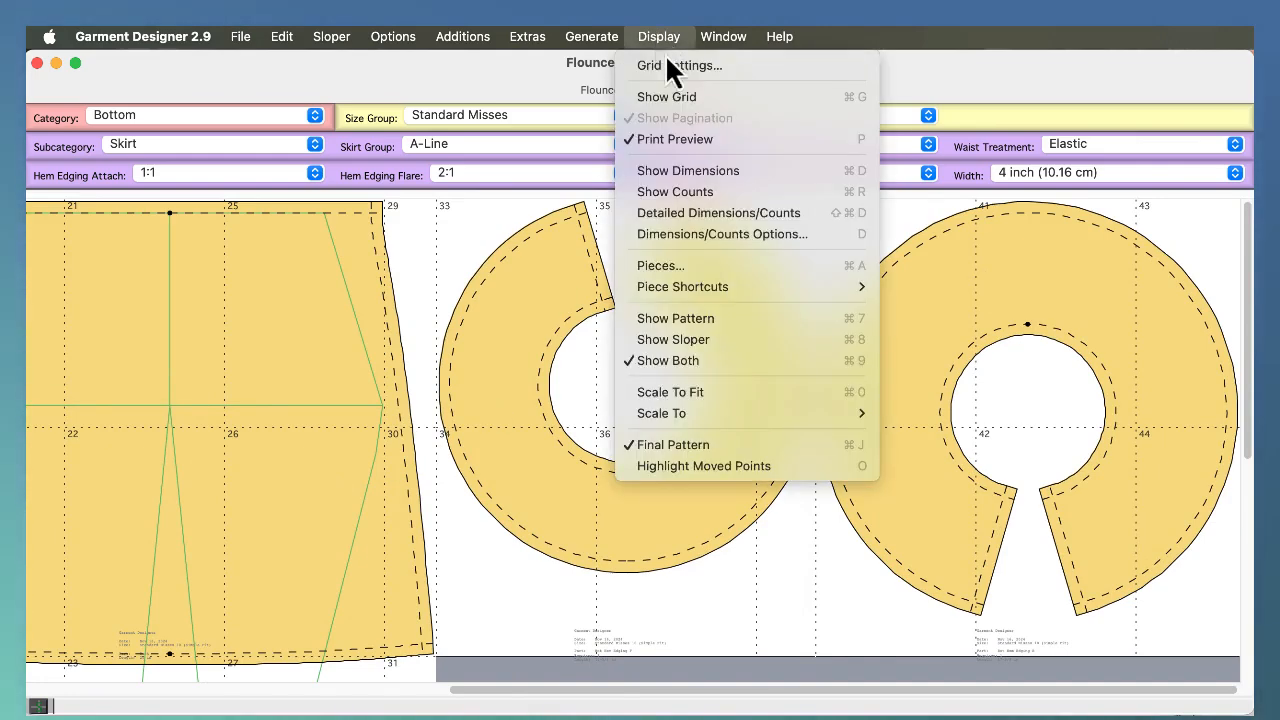
left_click(678, 321)
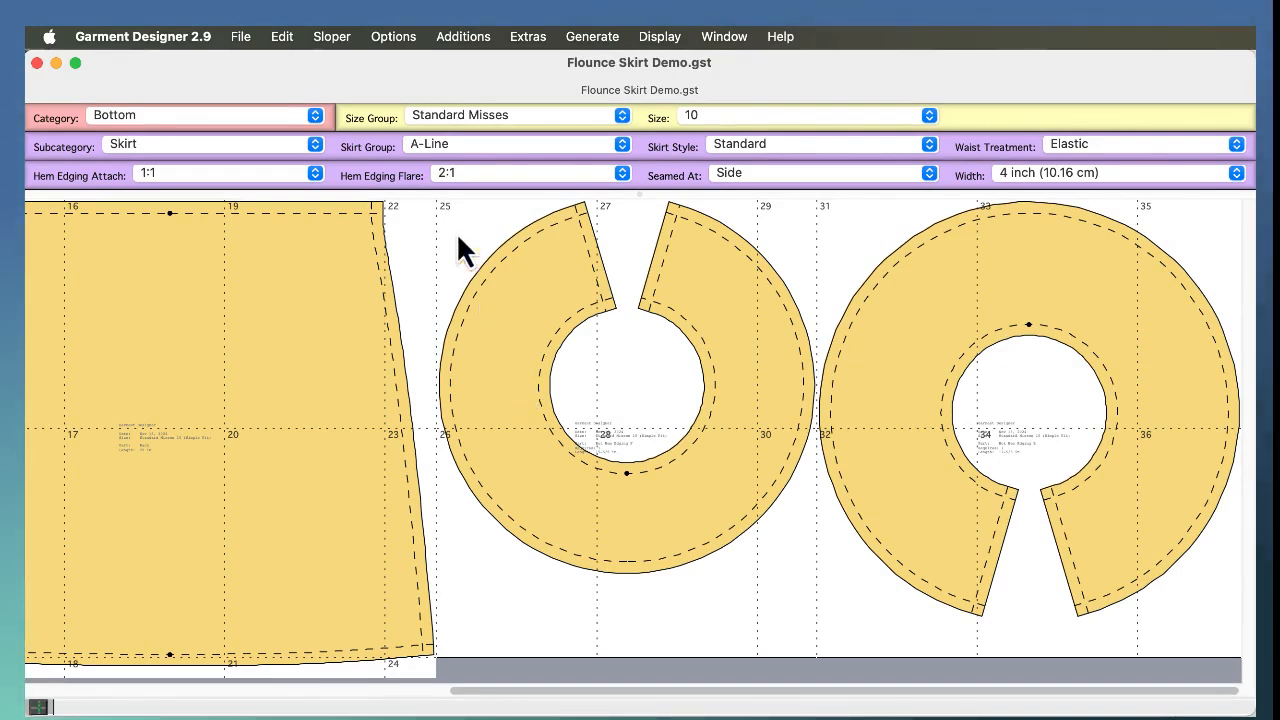
left_click(657, 34)
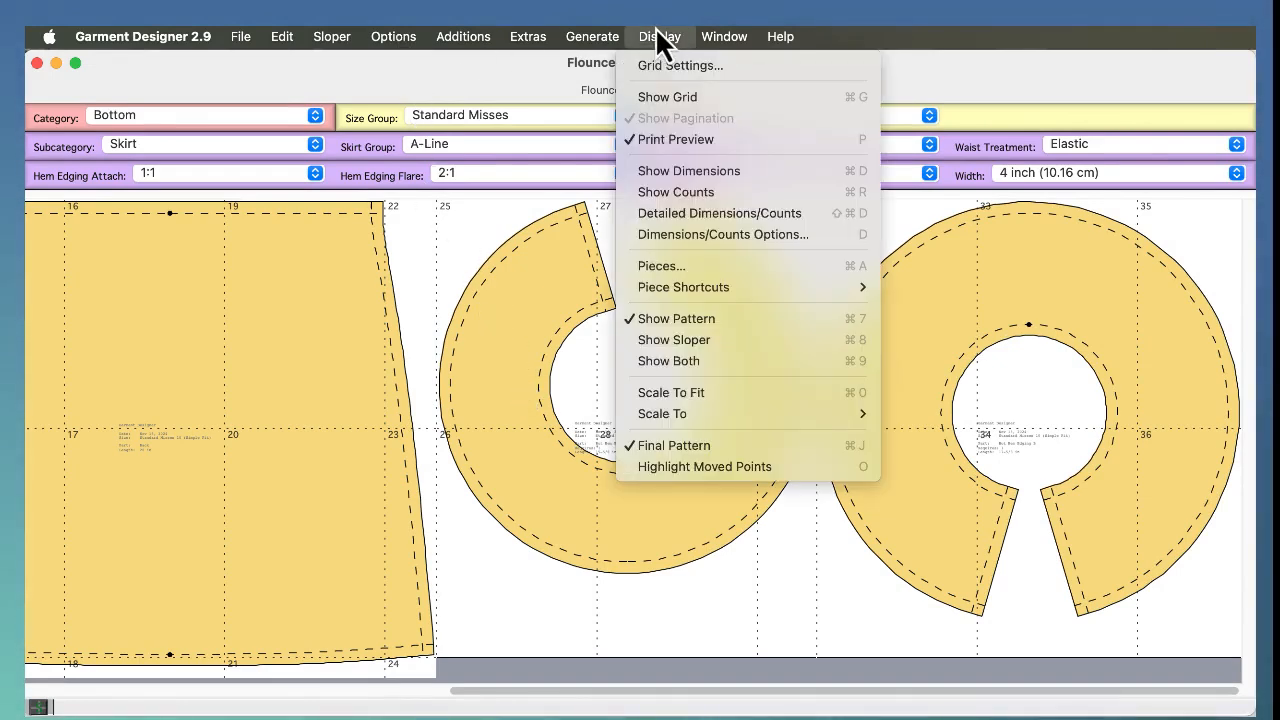
left_click(656, 98)
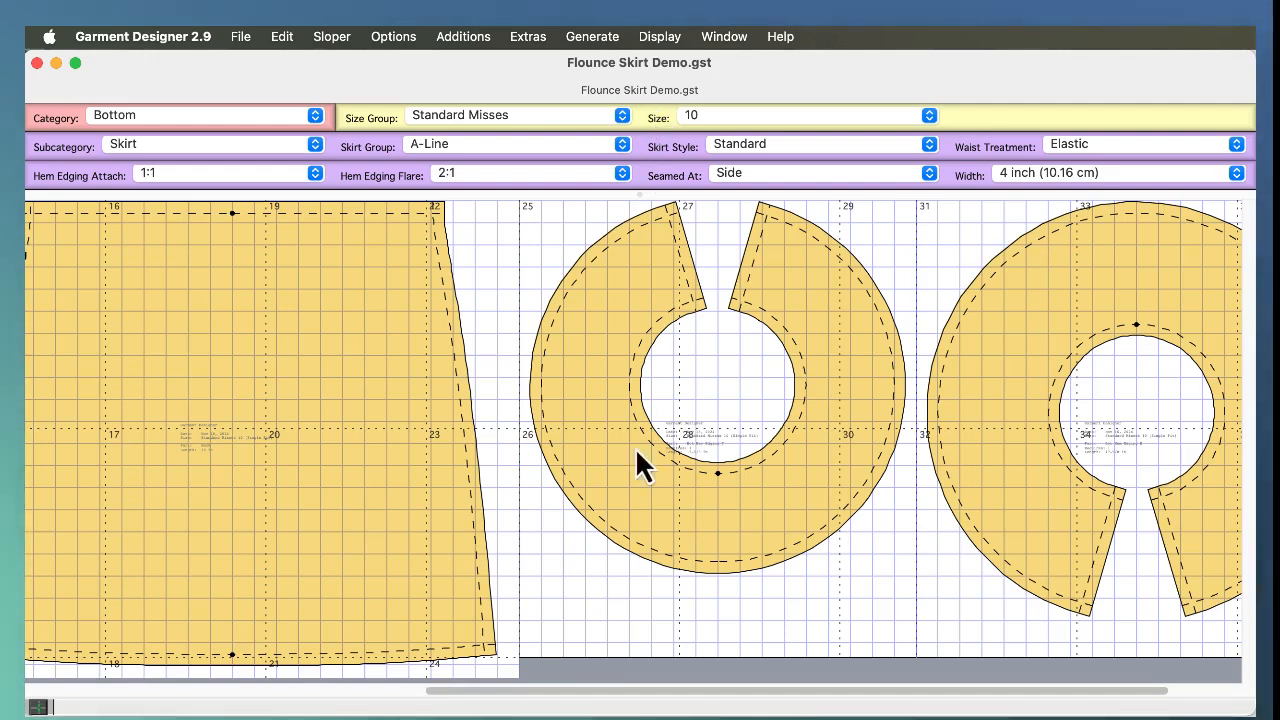